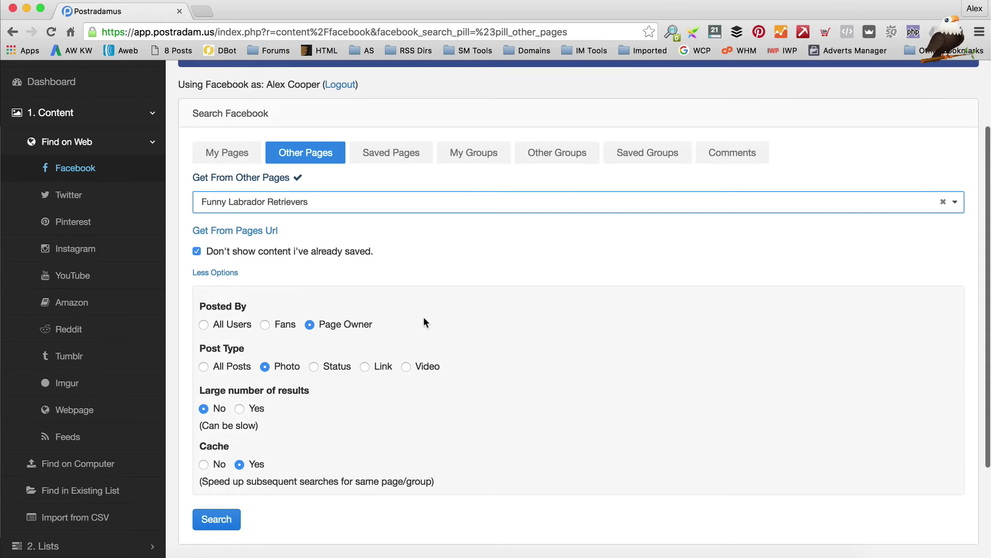
- Search the Funny Labrador Retrievers Facebook page for photo posts by the page owner, hiding content already saved
scroll(377, 326, "down", 3)
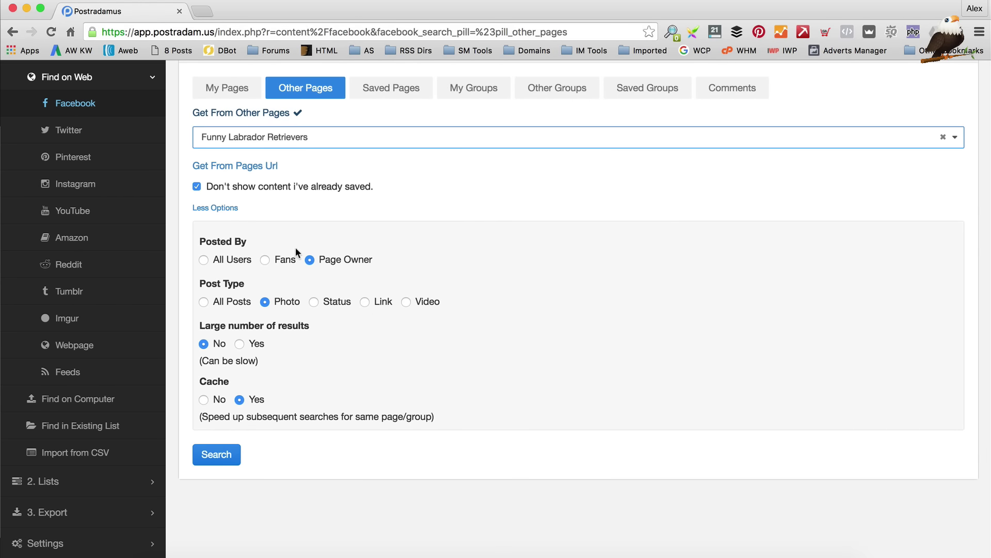
left_click(214, 460)
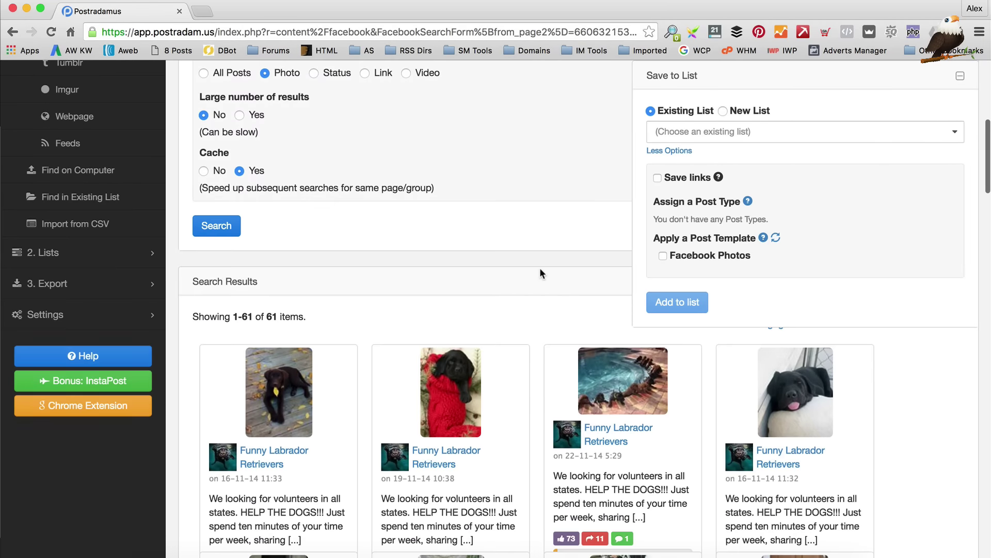
- Examine the first photo posts in the search results with their like, share and comment figures
scroll(540, 268, "down", 3)
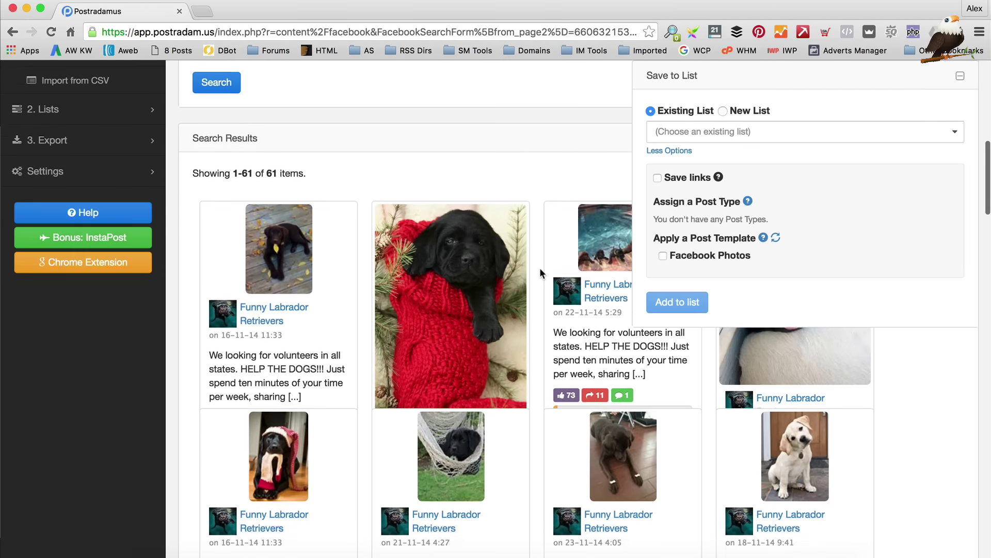
scroll(540, 273, "down", 2)
scroll(540, 267, "up", 5)
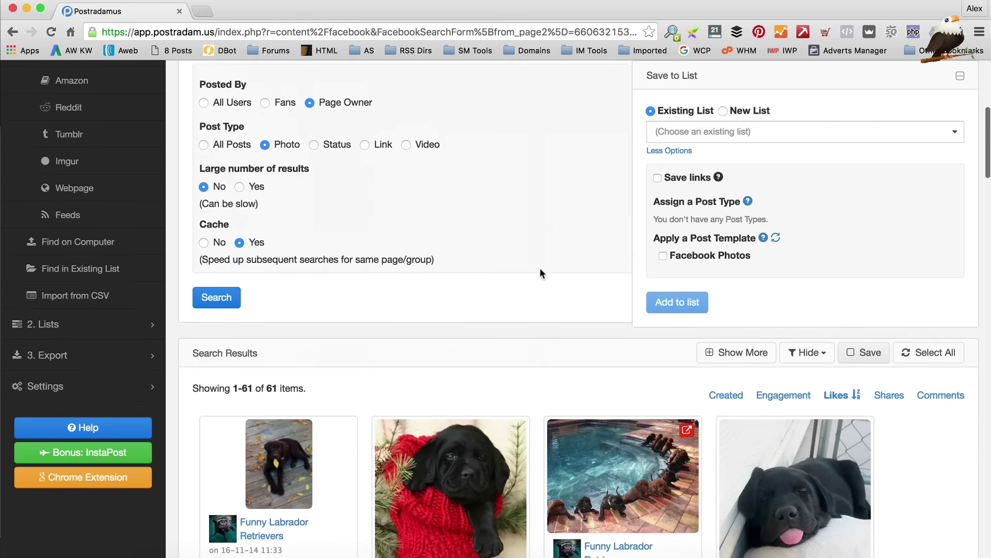
scroll(541, 267, "down", 1)
scroll(671, 222, "up", 1)
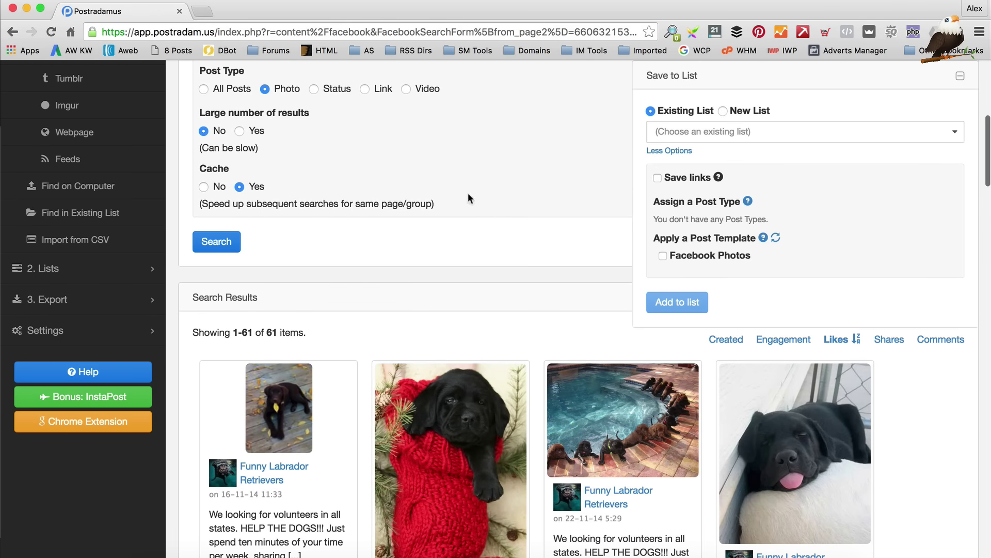
scroll(468, 194, "down", 1)
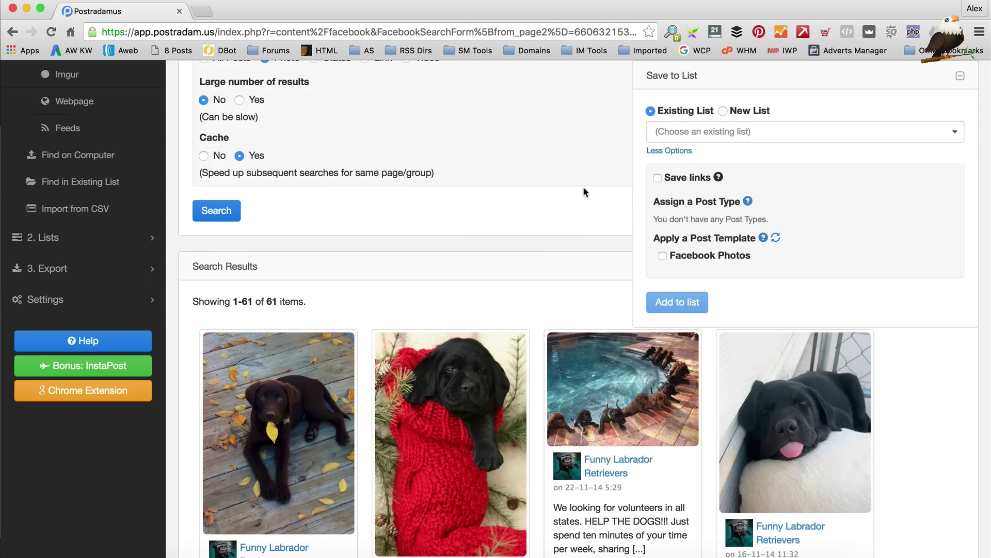
scroll(584, 192, "down", 3)
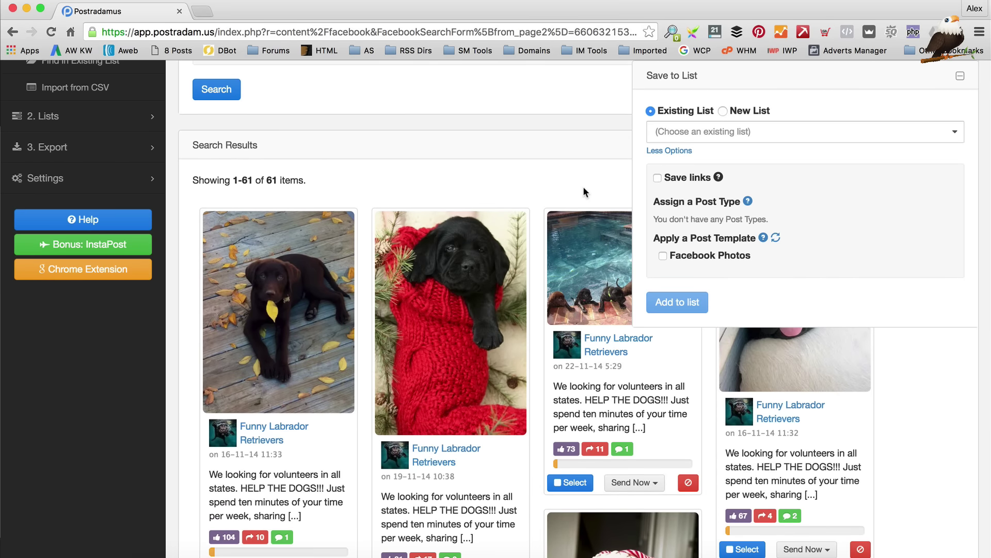
scroll(583, 191, "down", 5)
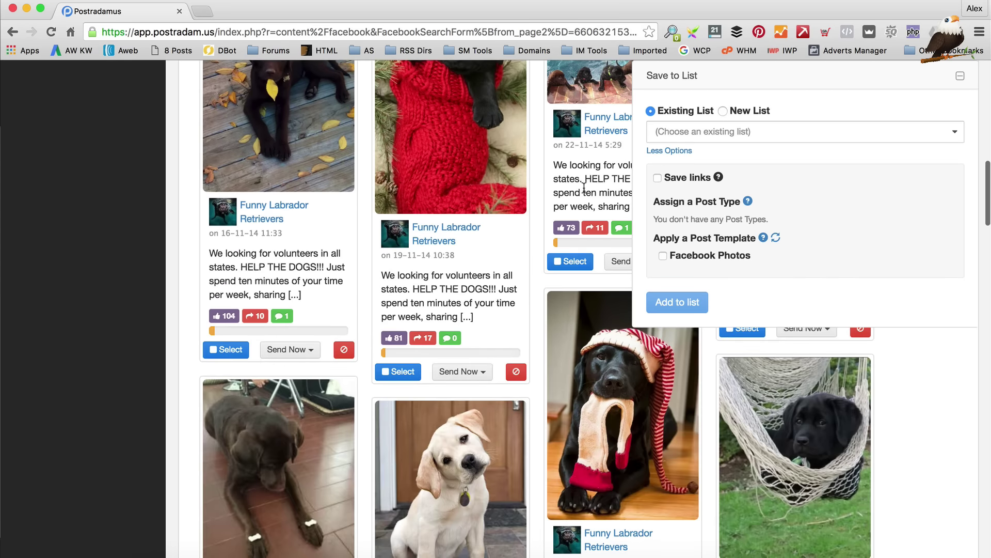
scroll(585, 190, "up", 5)
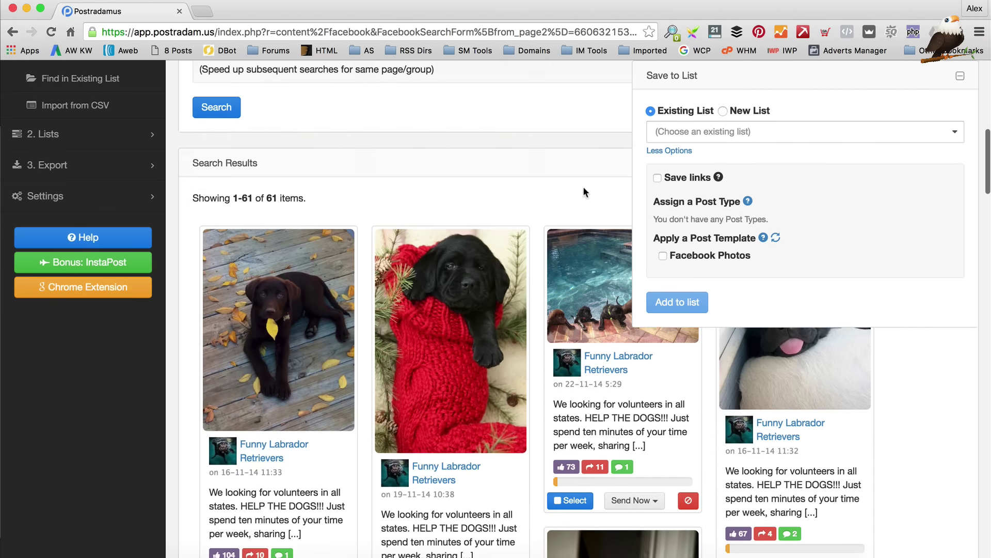
- Collapse the Save to List form and look through the rest of the photo posts found
left_click(960, 76)
scroll(630, 226, "down", 4)
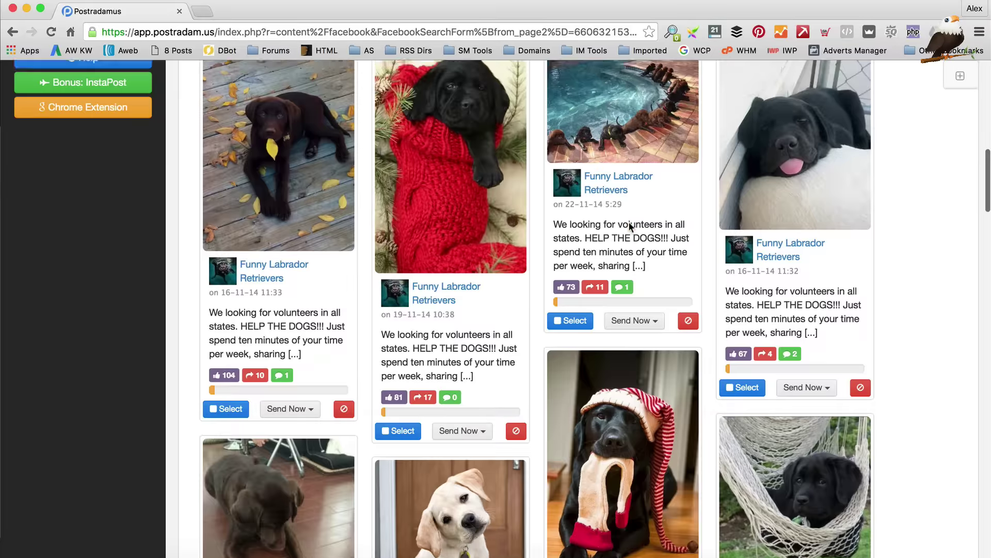
scroll(630, 225, "down", 6)
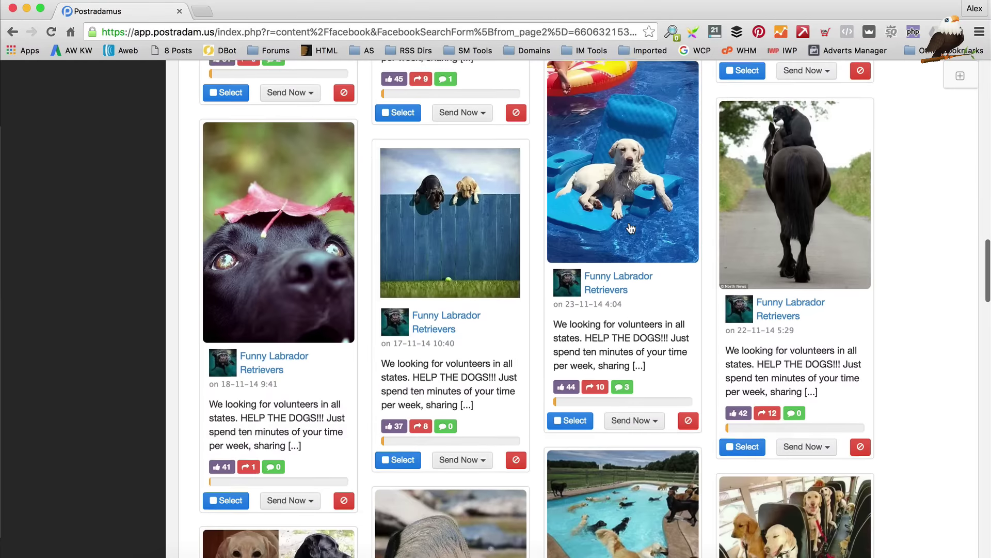
scroll(631, 228, "down", 4)
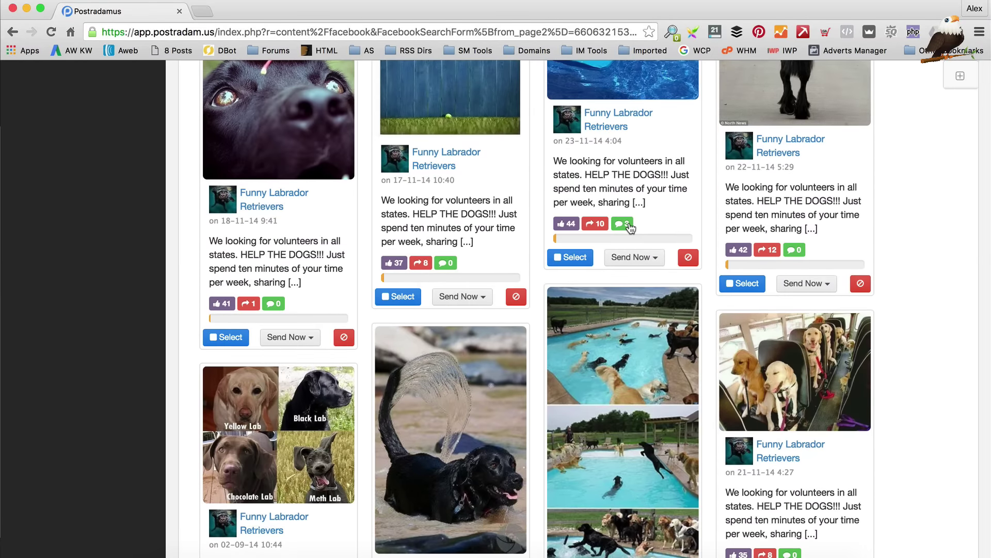
scroll(631, 228, "down", 5)
scroll(630, 228, "down", 5)
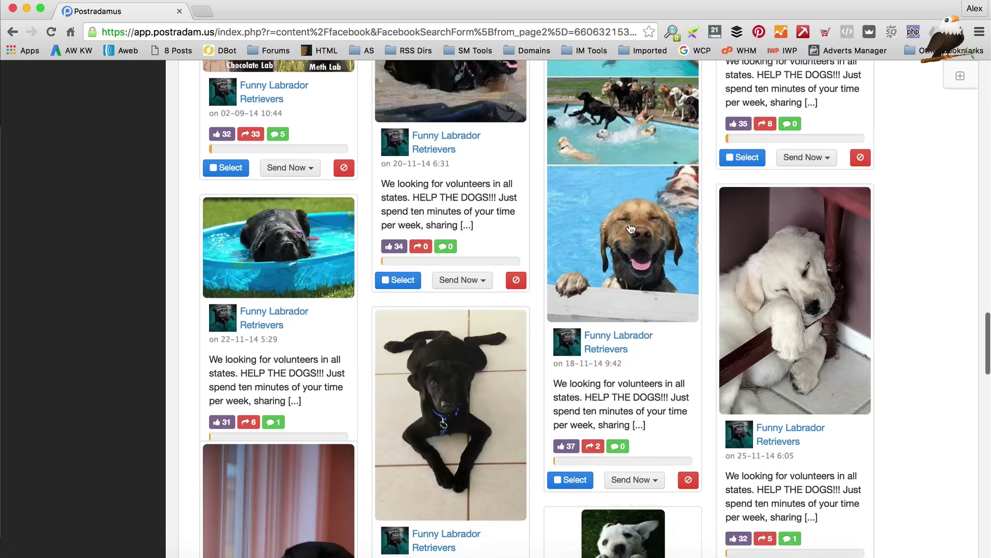
scroll(630, 228, "down", 10)
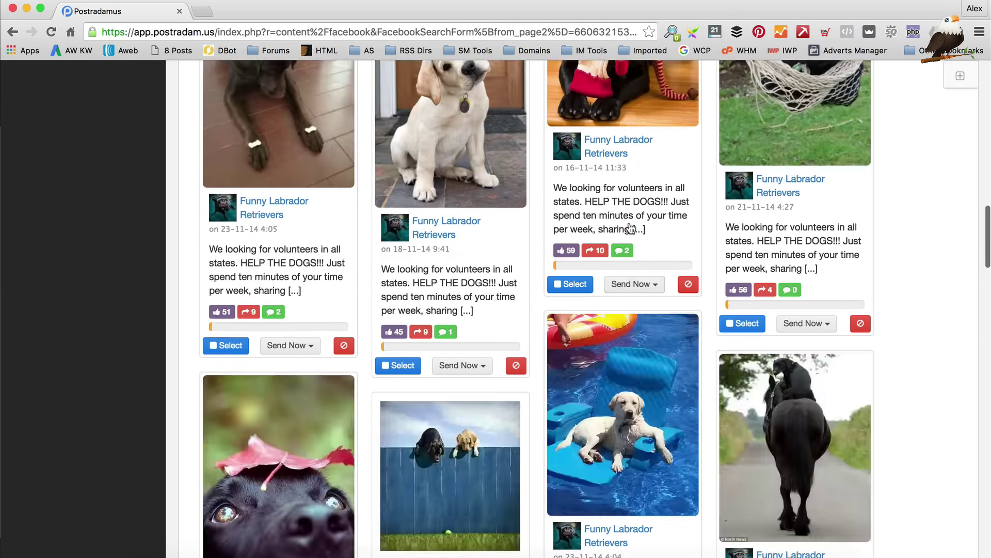
- Turn off hiding of already saved content and rerun the Funny Labrador Retrievers photo search
key("Home")
scroll(631, 227, "down", 4)
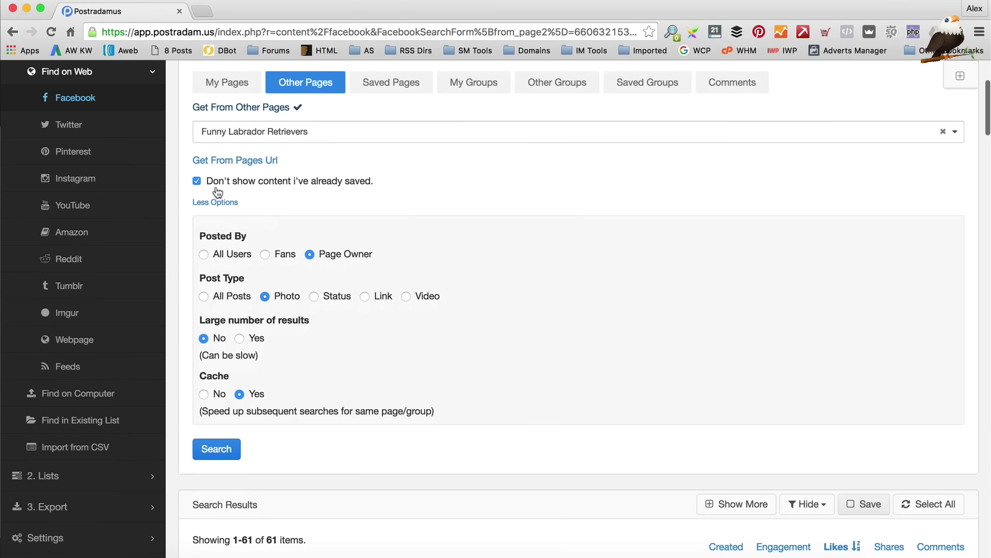
left_click(213, 453)
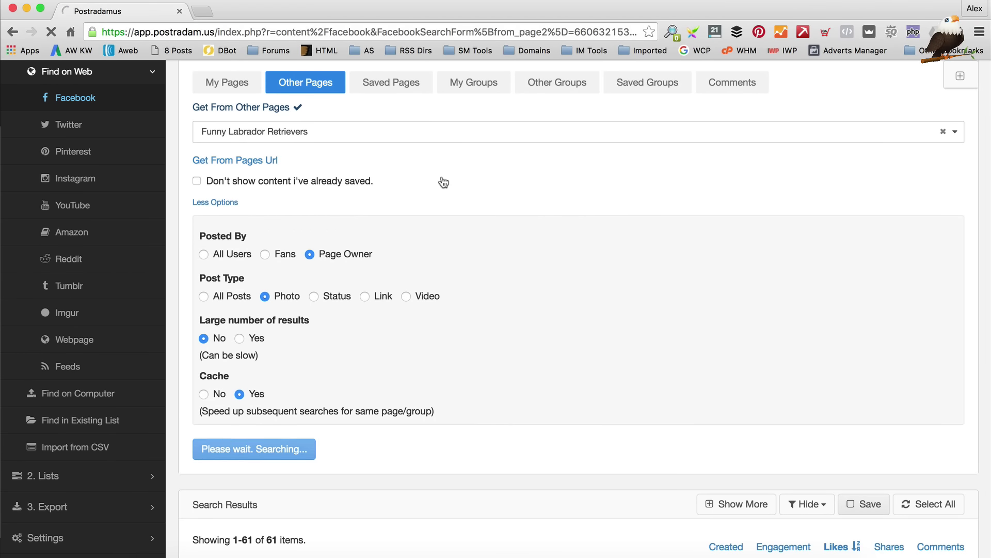
- Collapse the Save to List form and select the post of the labradors sleeping on the couch
scroll(442, 180, "down", 3)
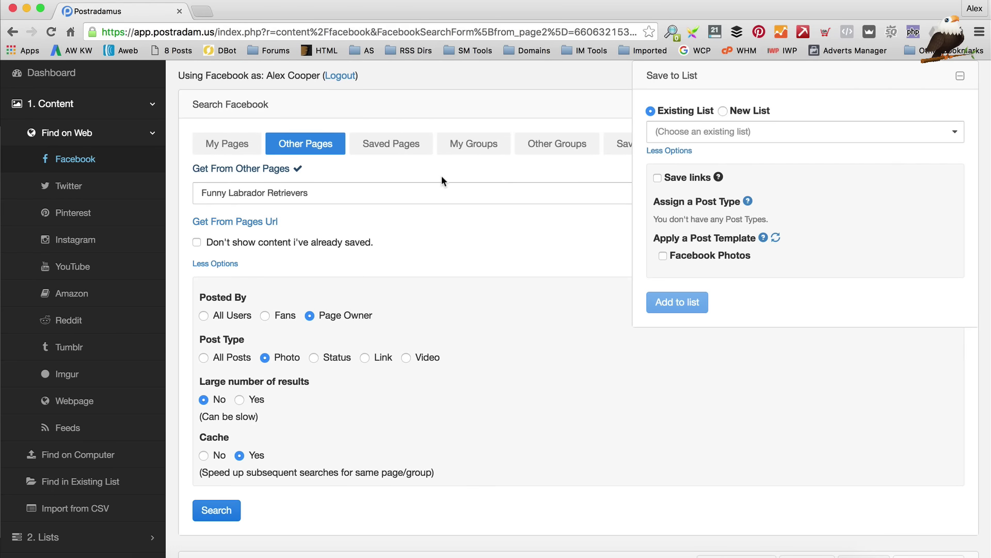
scroll(441, 175, "down", 7)
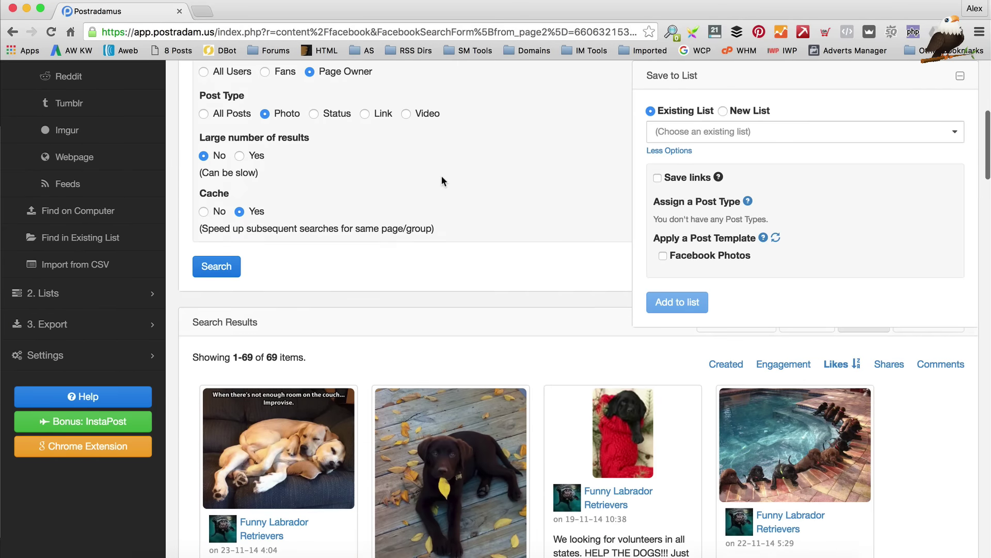
scroll(421, 225, "up", 1)
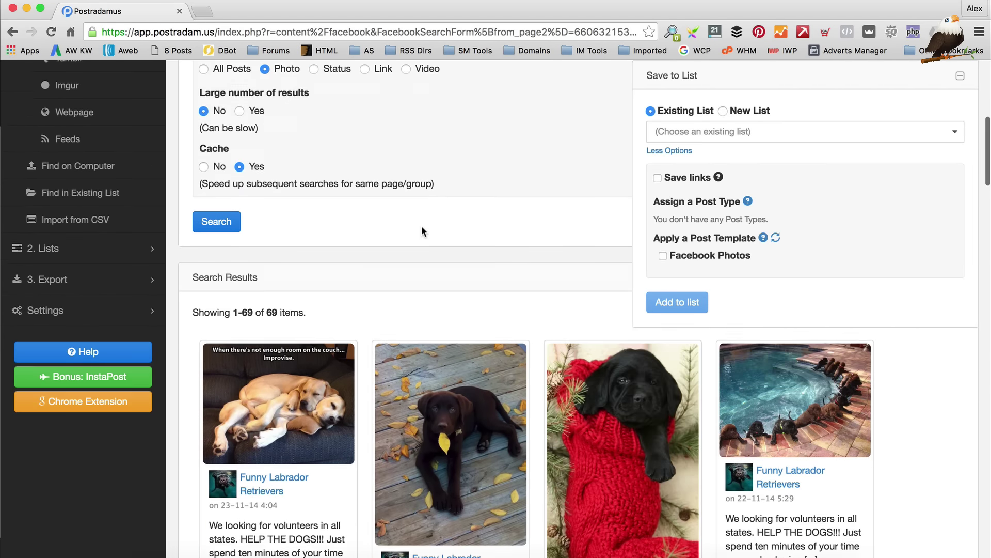
scroll(275, 371, "down", 2)
scroll(401, 294, "down", 2)
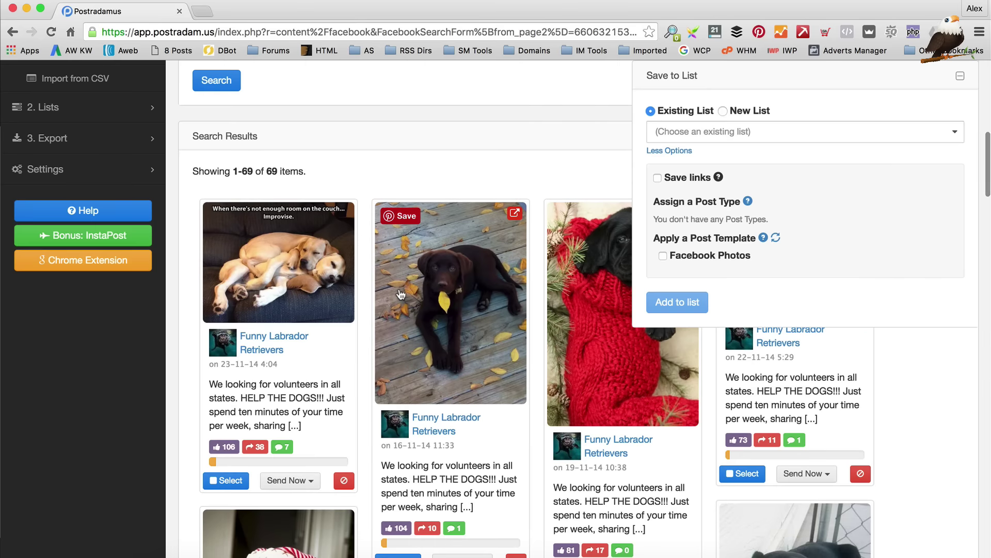
scroll(471, 258, "down", 1)
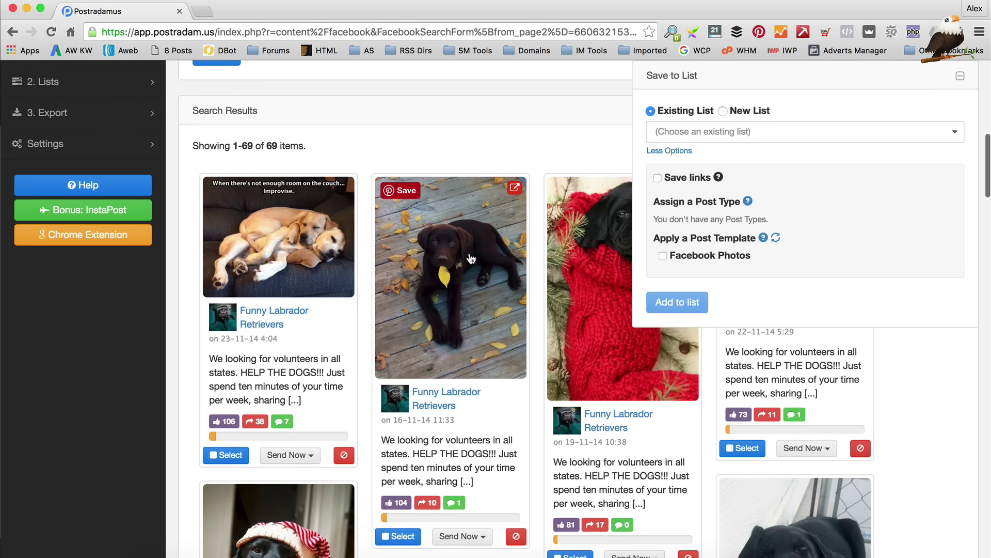
left_click(960, 76)
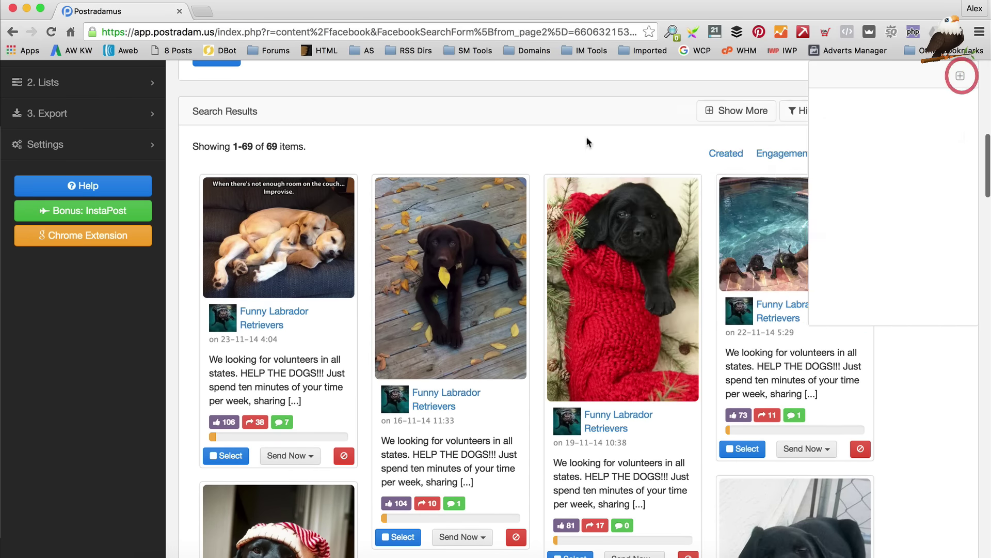
scroll(270, 201, "down", 2)
scroll(270, 202, "down", 2)
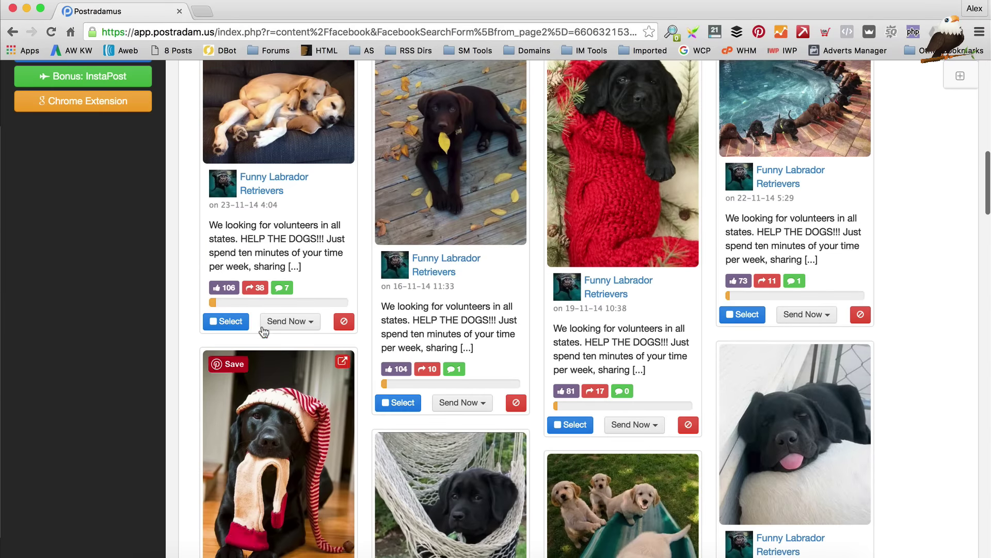
left_click(233, 321)
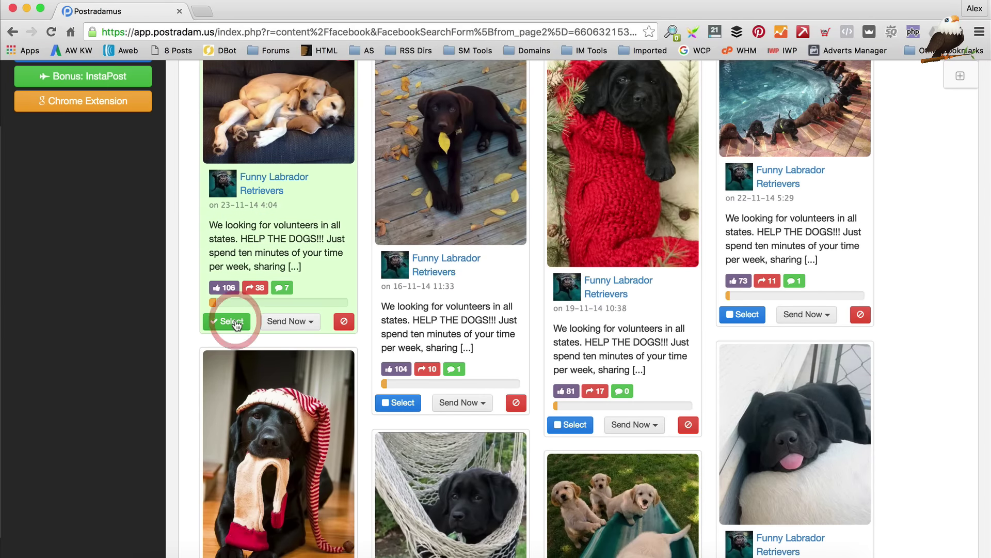
- Select the post showing yellow puppies on a green slide from the search results
scroll(493, 250, "down", 15)
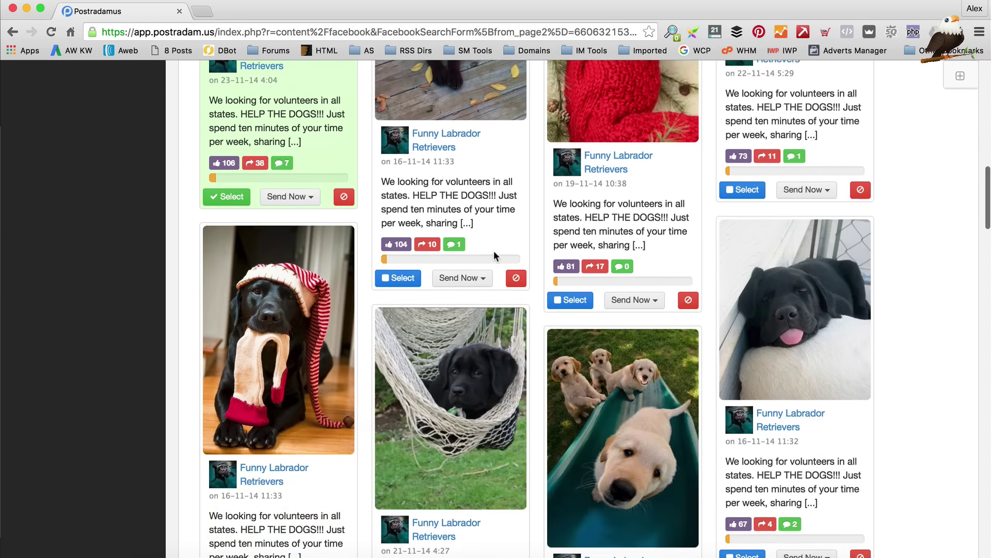
scroll(494, 254, "down", 2)
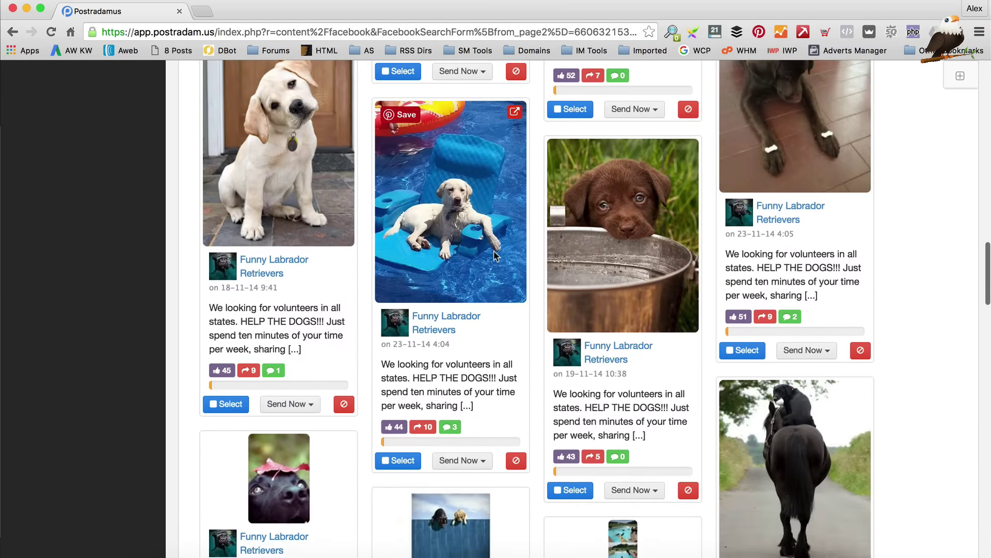
scroll(494, 254, "up", 15)
scroll(495, 256, "down", 5)
scroll(496, 257, "down", 7)
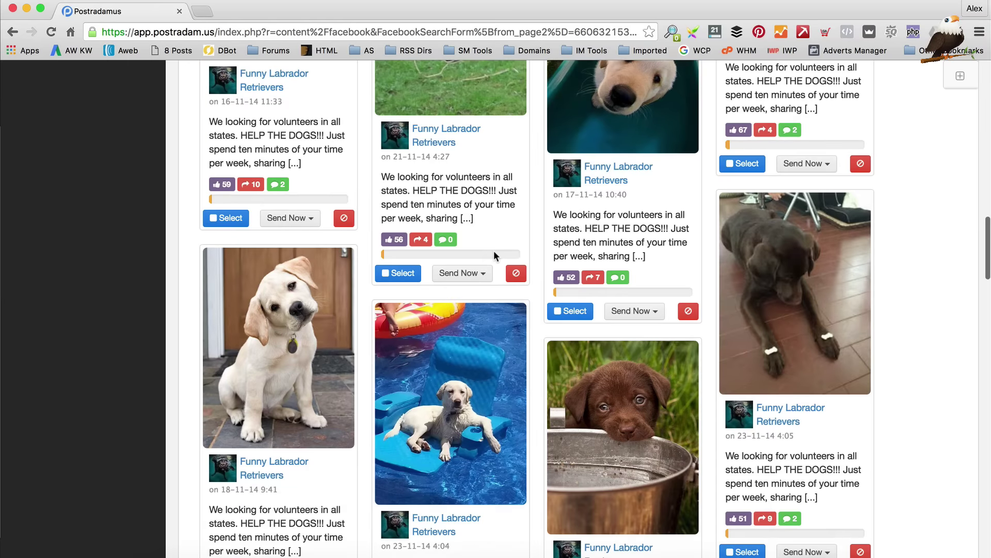
scroll(538, 249, "up", 4)
left_click(572, 472)
- Add the post of the labrador on a blue pool float to the selection
scroll(614, 320, "down", 4)
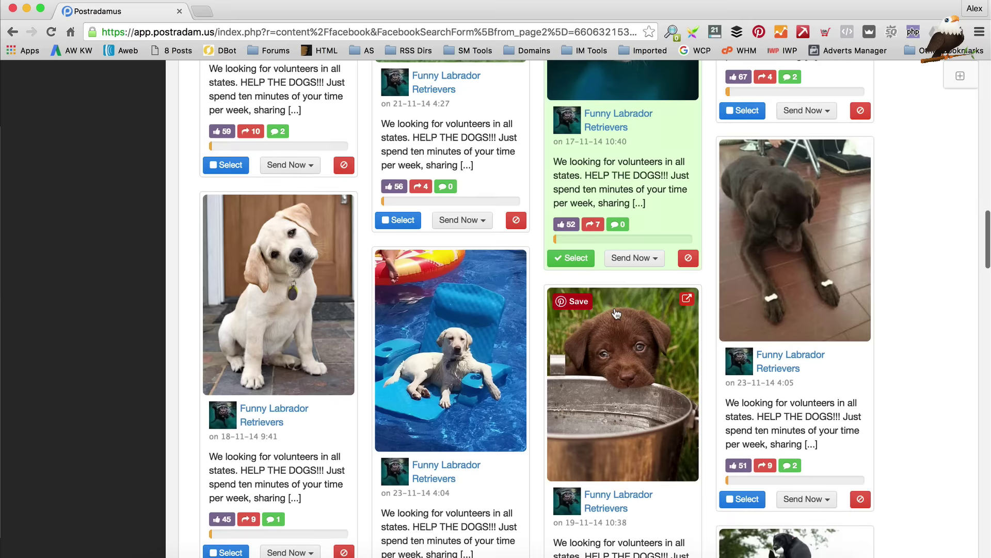
scroll(616, 313, "down", 3)
scroll(454, 310, "down", 1)
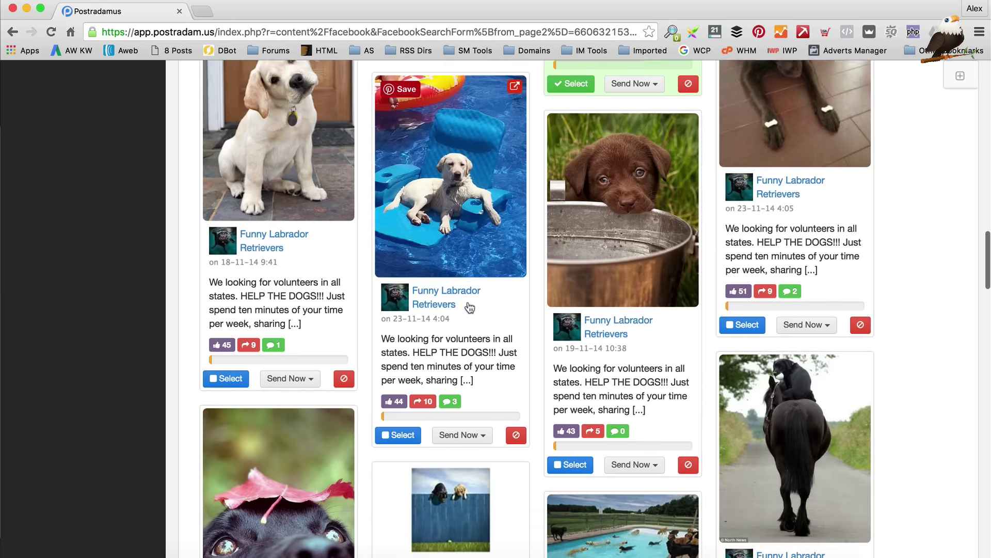
left_click(394, 421)
- Expand the Save to List form and choose the existing list Facebook Posts 1st June as destination
scroll(462, 361, "up", 6)
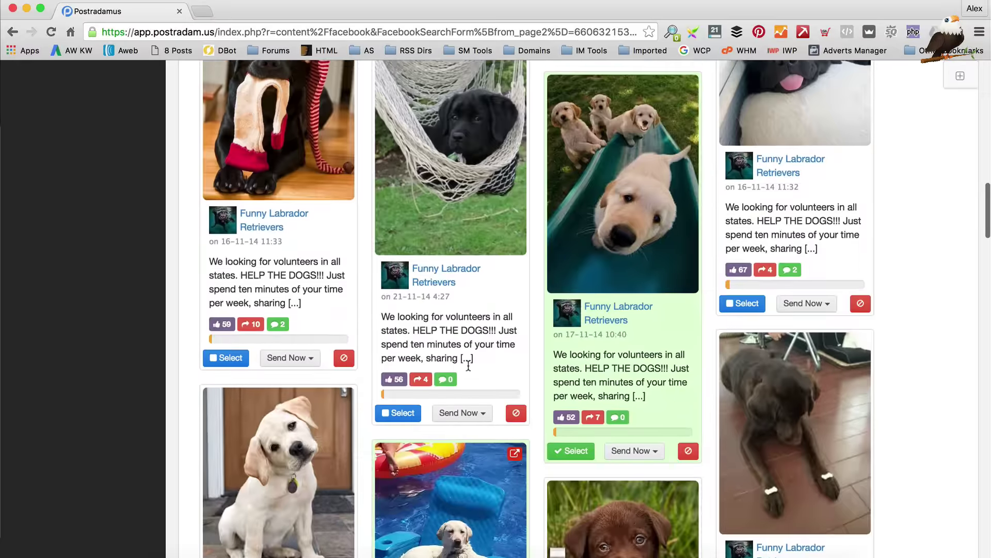
scroll(469, 365, "up", 7)
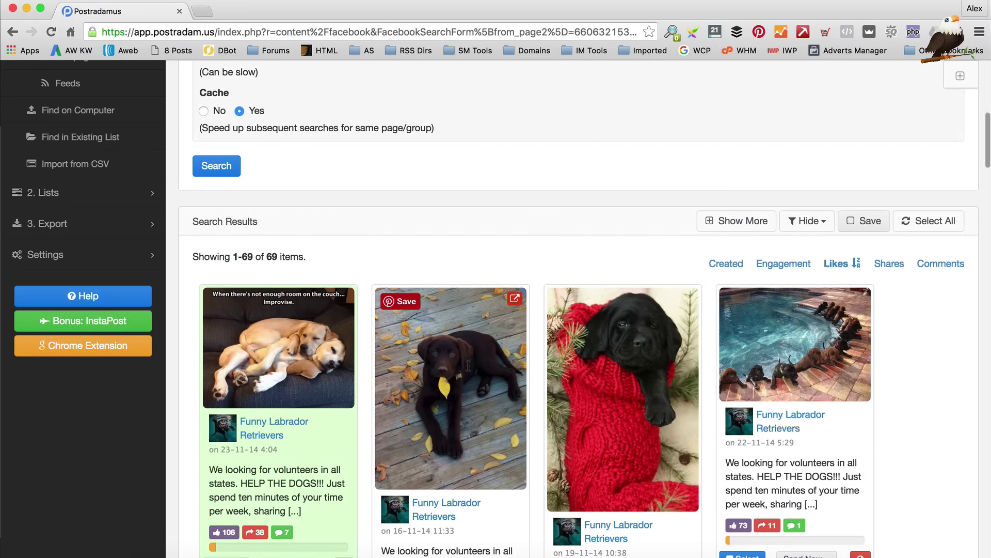
scroll(468, 366, "up", 3)
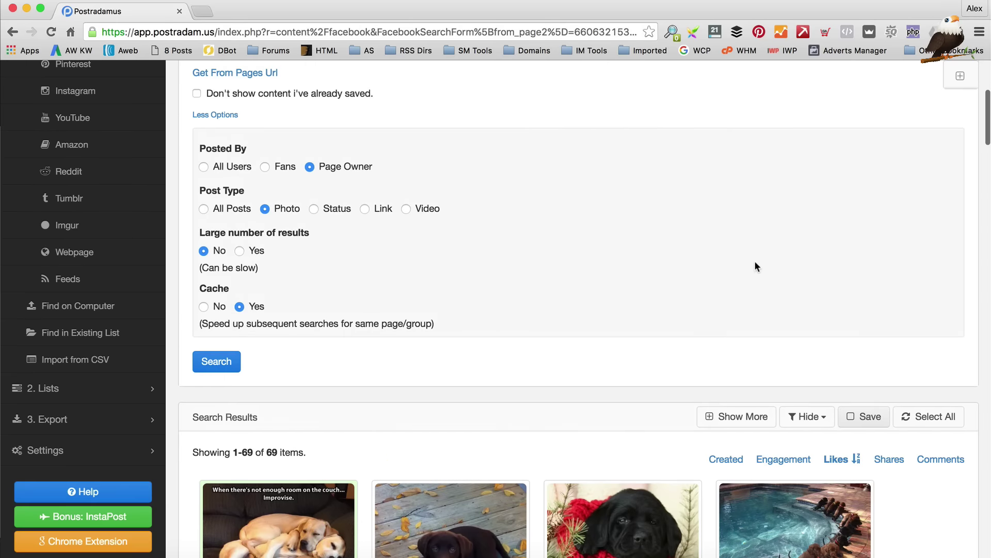
left_click(960, 75)
scroll(773, 166, "down", 1)
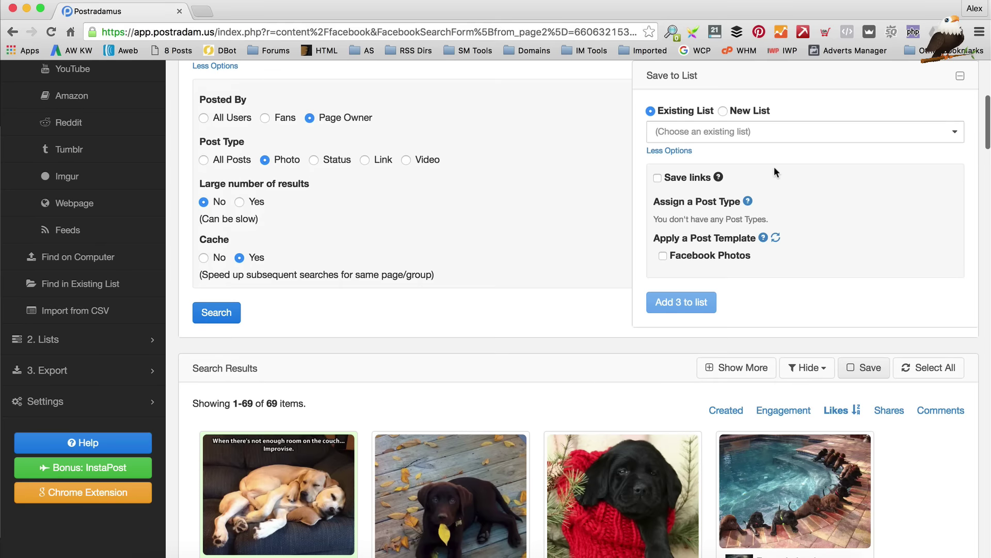
left_click(772, 132)
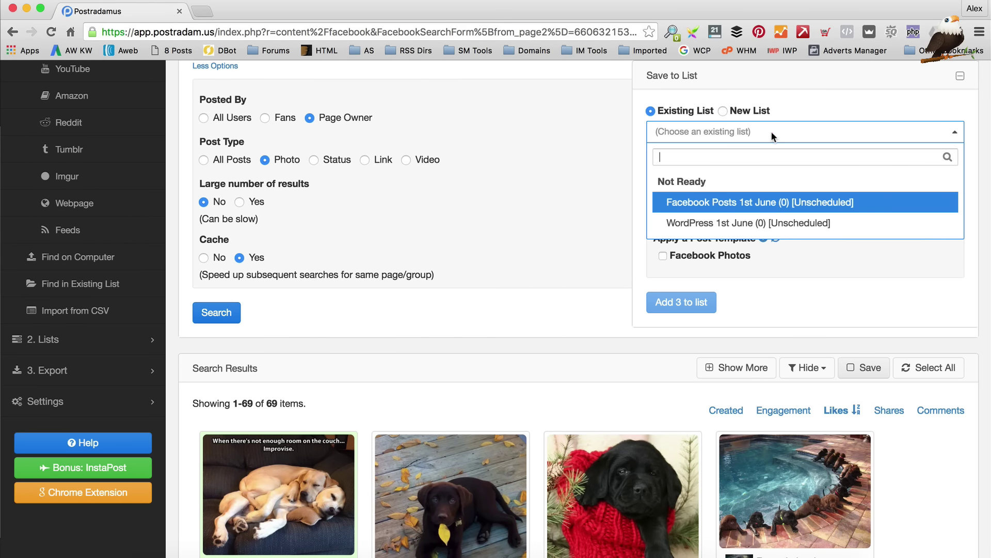
left_click(717, 202)
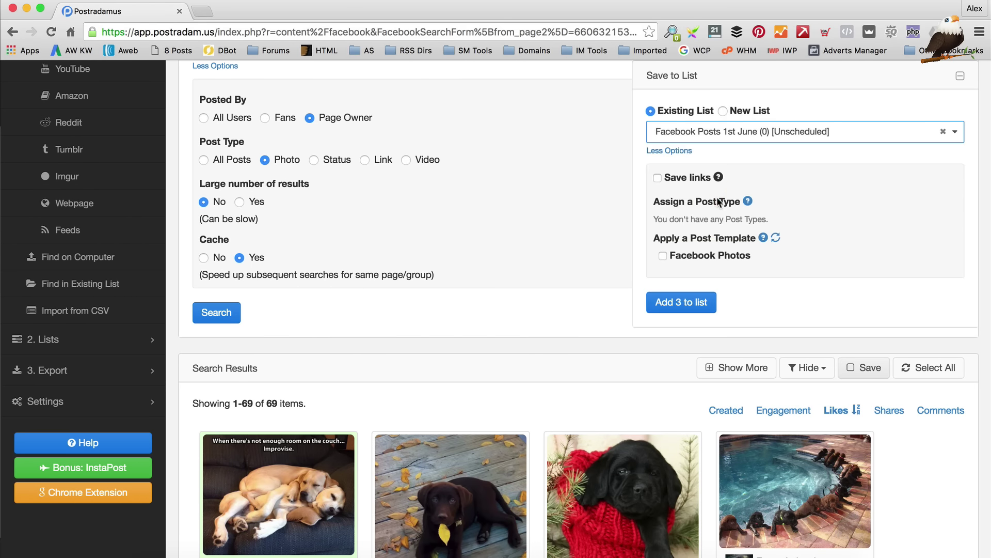
- Add the three selected photo posts to the Facebook Posts 1st June list
scroll(799, 152, "down", 1)
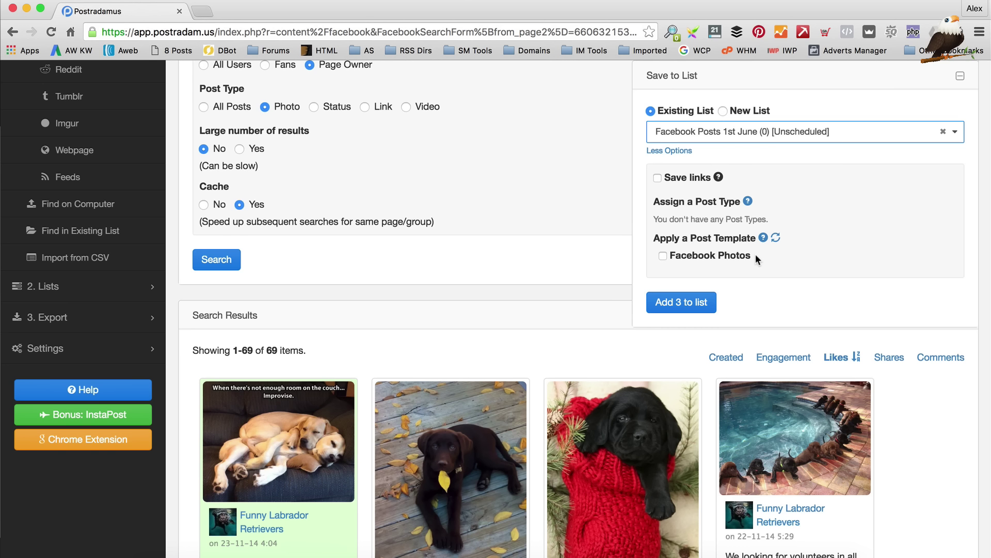
left_click(687, 304)
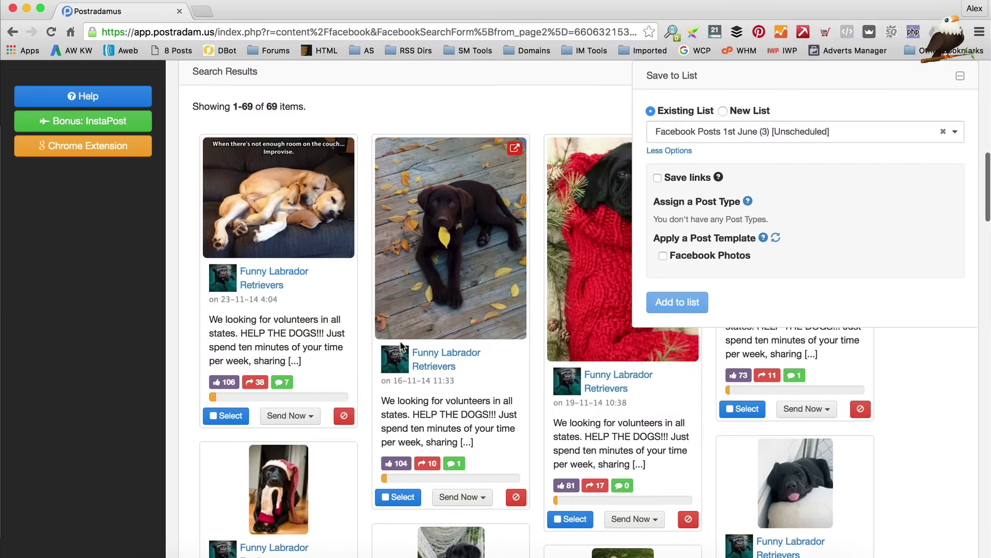
- Select the posts of the labradors on the couch, the puppies on the green slide and the labrador on the pool float again
left_click(226, 415)
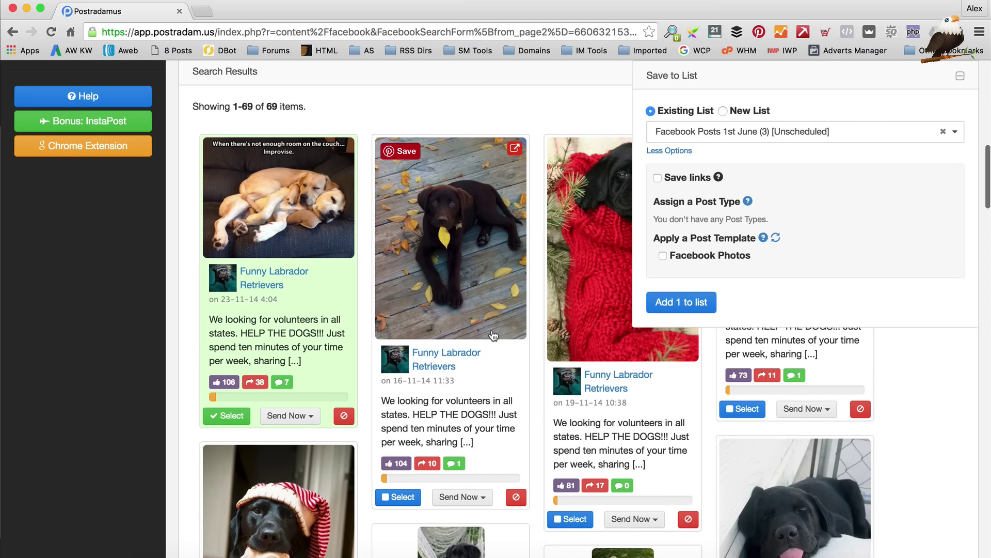
scroll(493, 335, "down", 7)
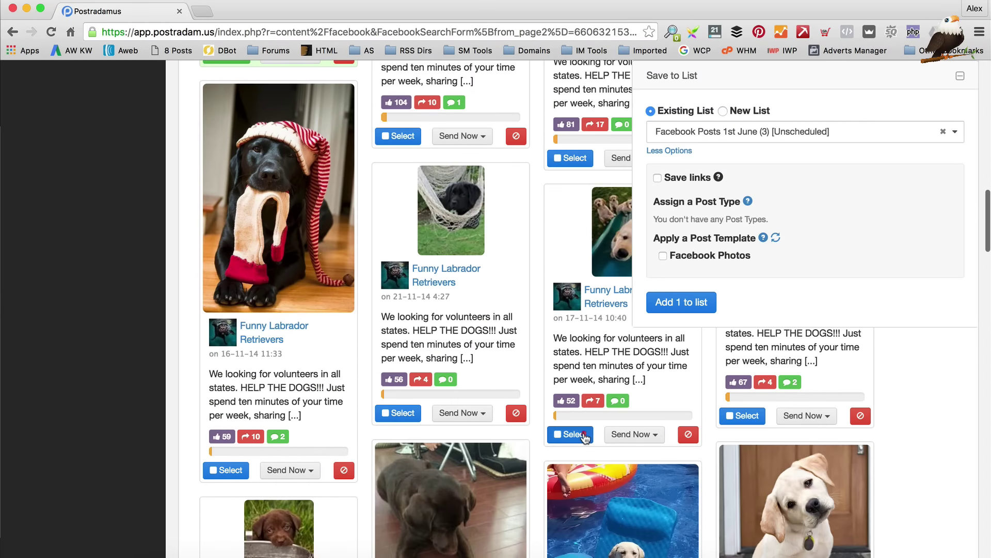
left_click(584, 437)
scroll(574, 516, "down", 6)
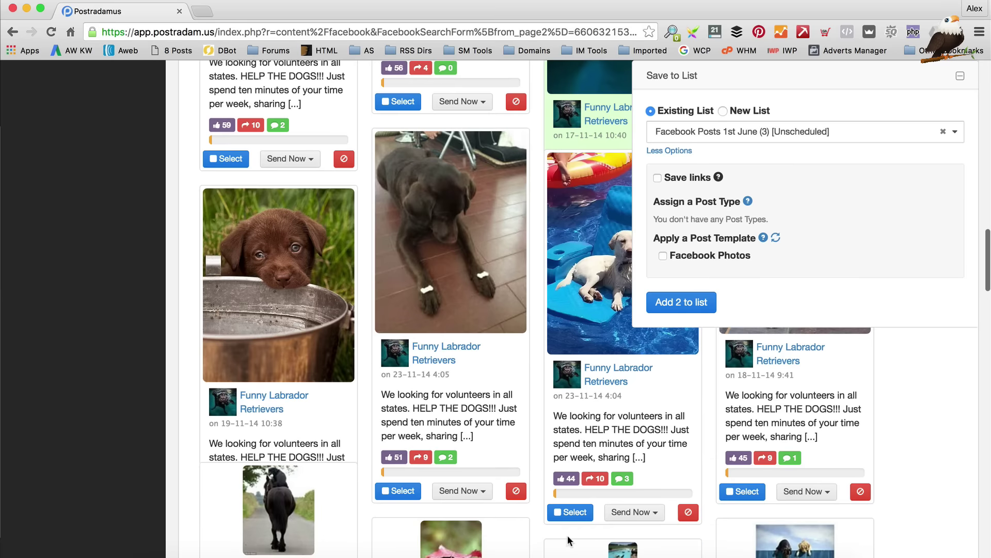
left_click(570, 512)
scroll(630, 389, "down", 1)
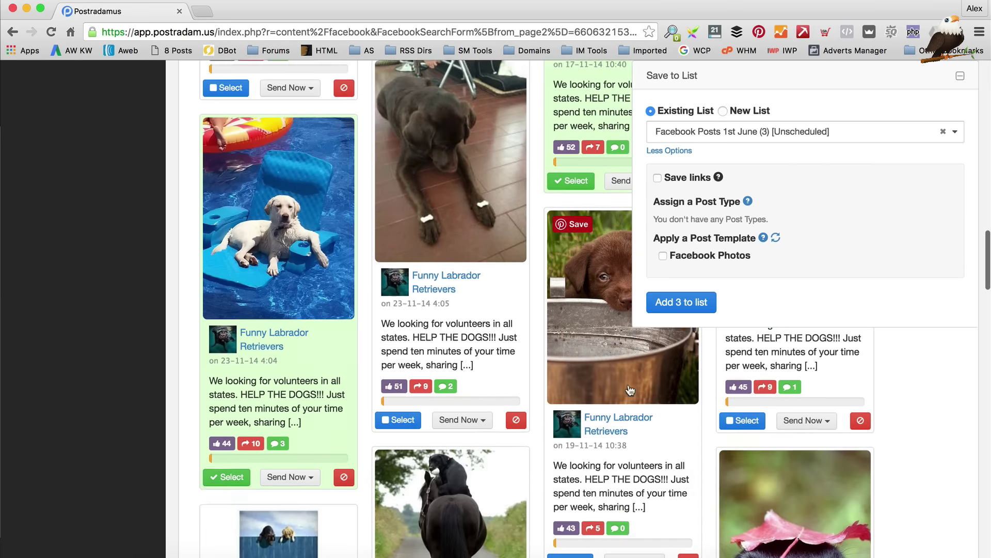
scroll(407, 358, "up", 3)
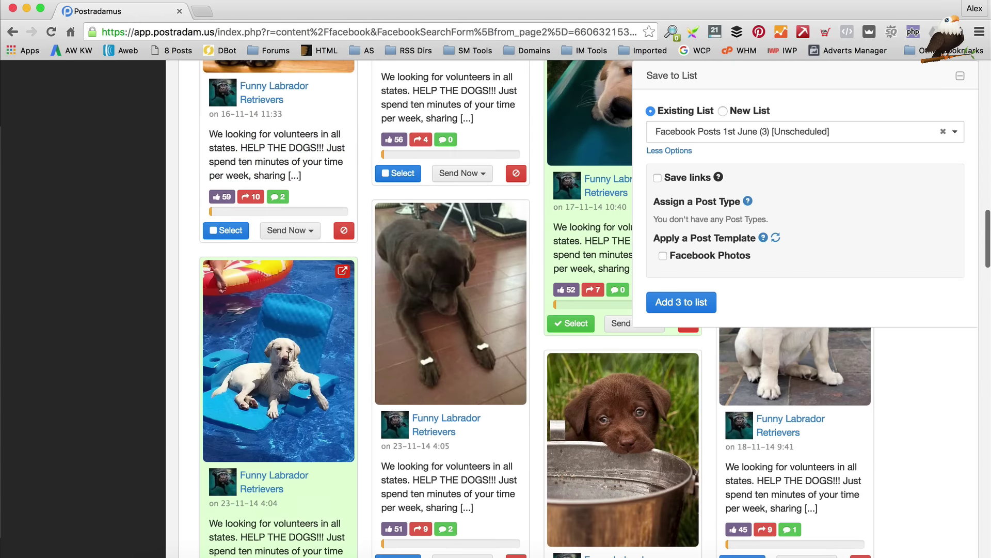
scroll(287, 352, "up", 2)
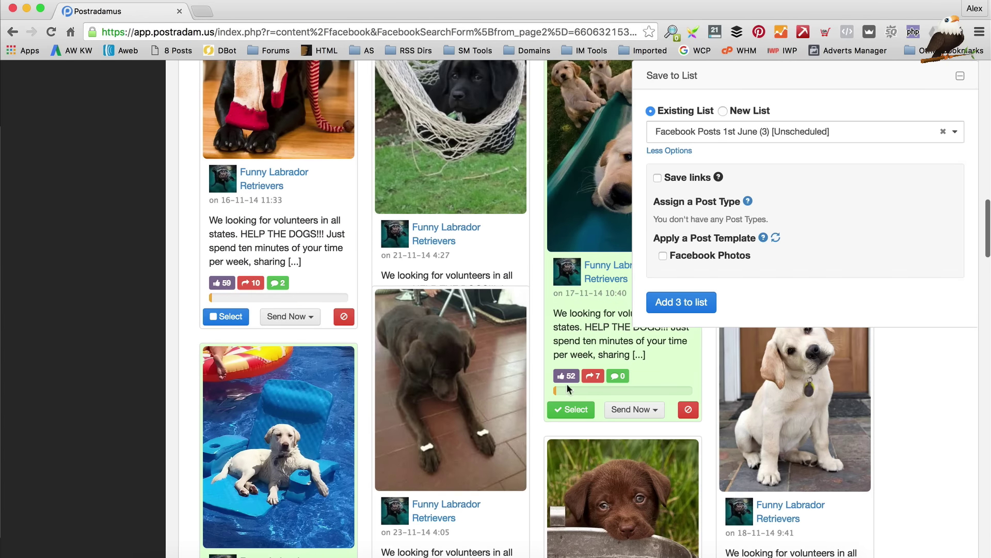
scroll(572, 283, "up", 2)
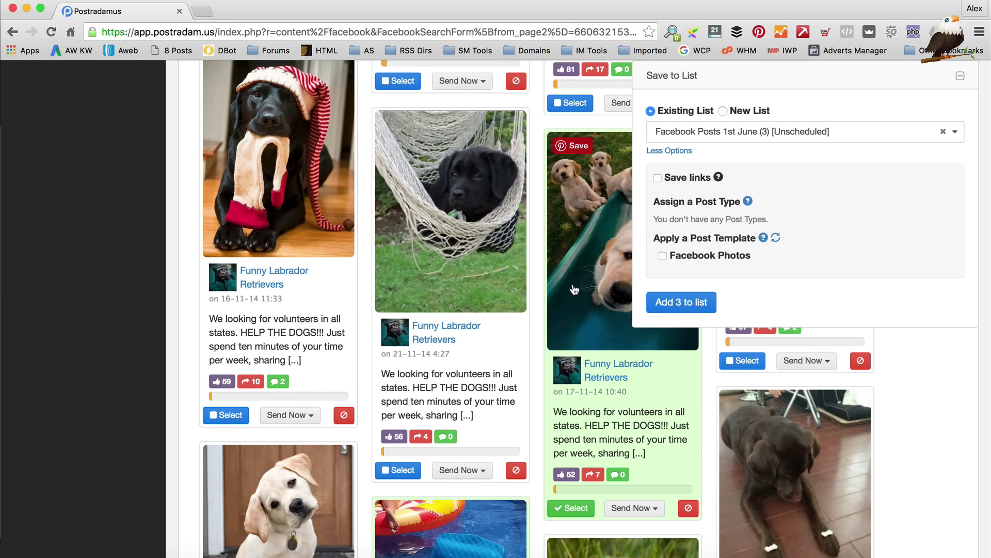
- Save the three selected posts to the existing list WordPress 1st June with the Facebook Photos post template applied
left_click(803, 135)
left_click(777, 226)
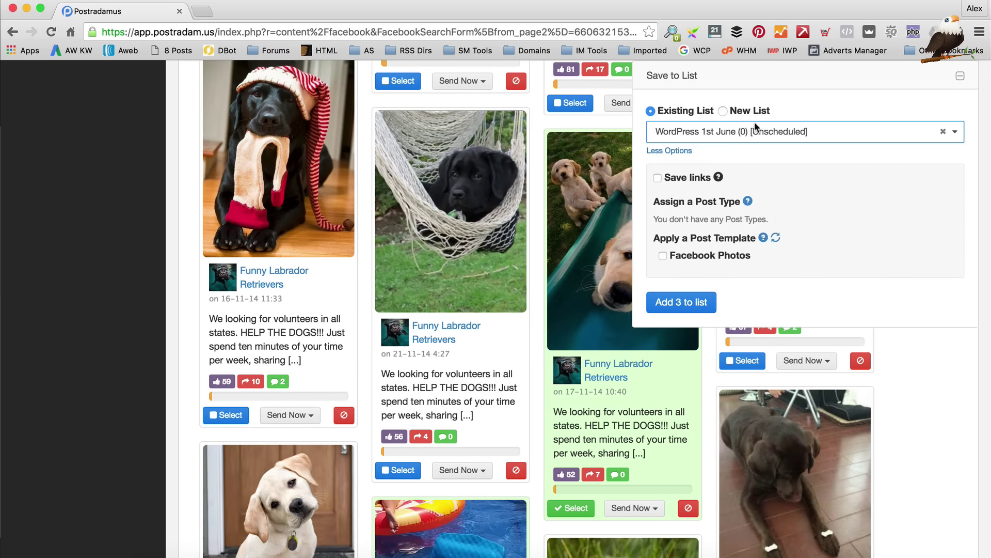
left_click(662, 255)
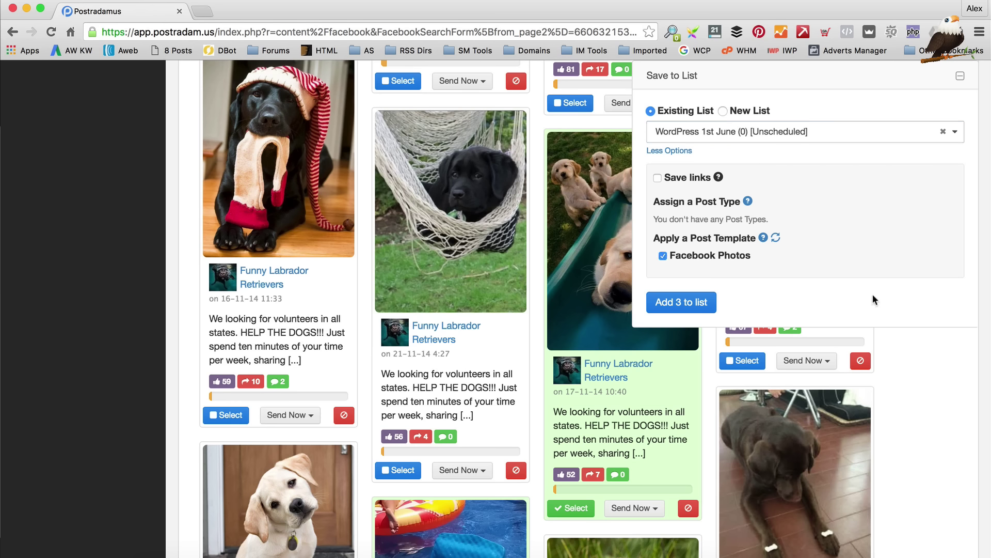
left_click(692, 301)
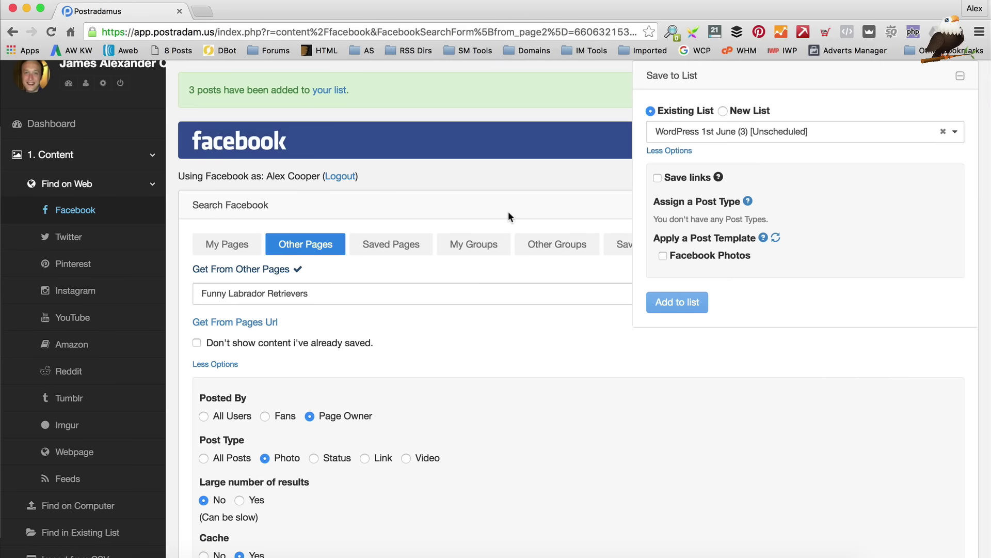
- Switch the content source to YouTube and search for videos with the keywords "funny labrador"
scroll(508, 211, "down", 3)
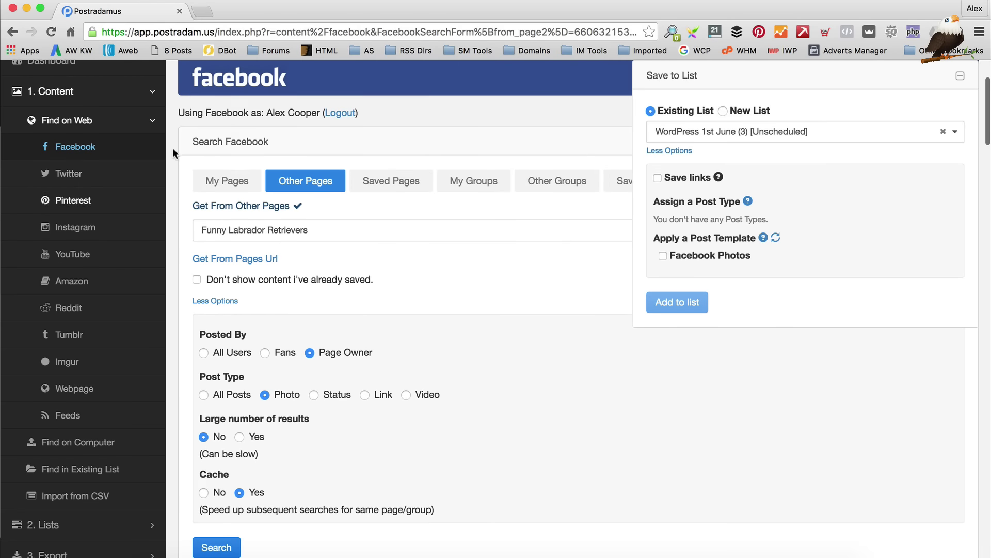
scroll(176, 141, "up", 3)
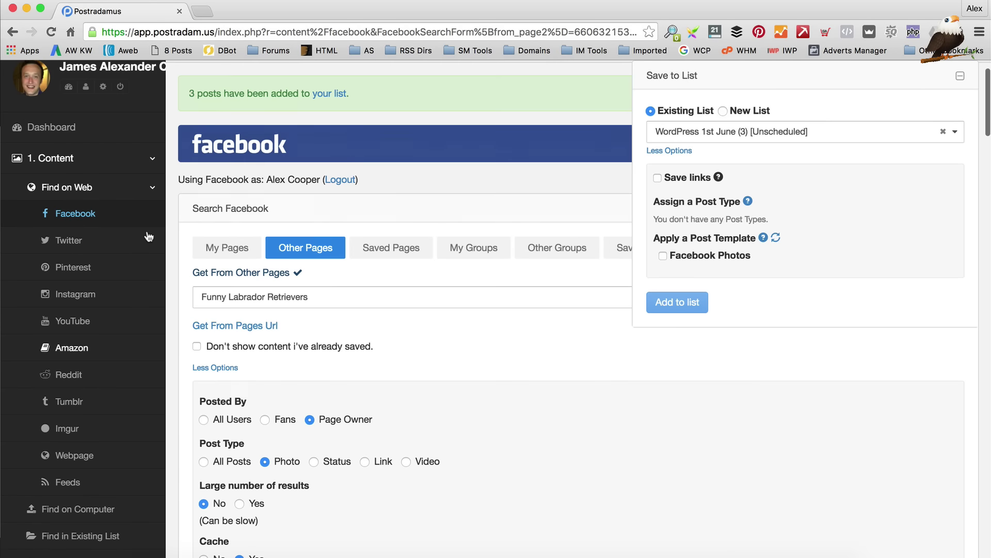
left_click(97, 326)
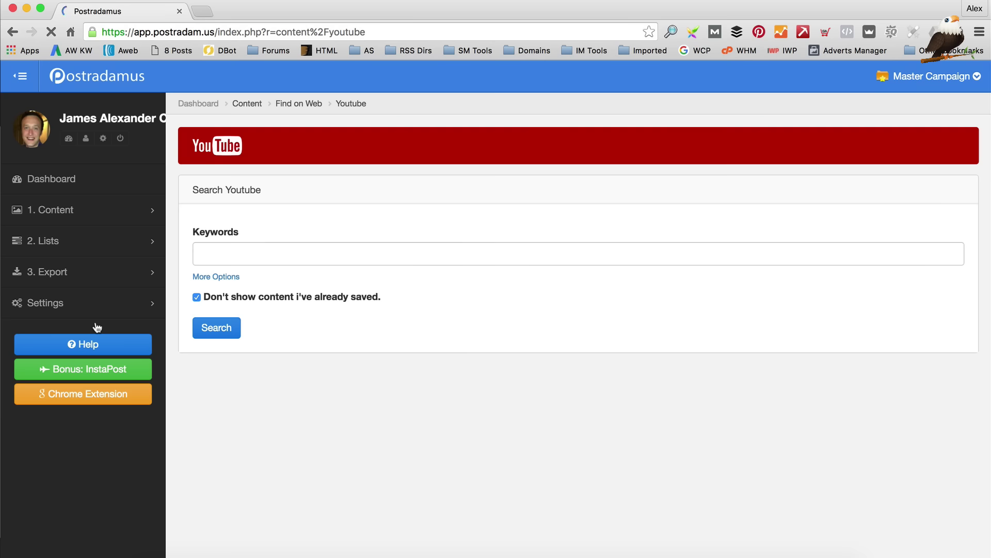
left_click(449, 256)
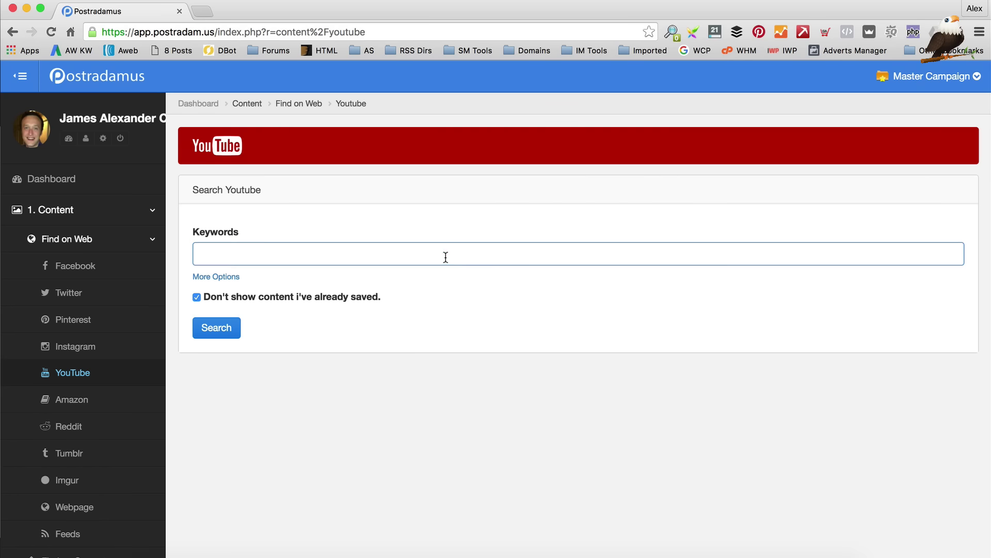
type("funny")
key("Down")
key("Return")
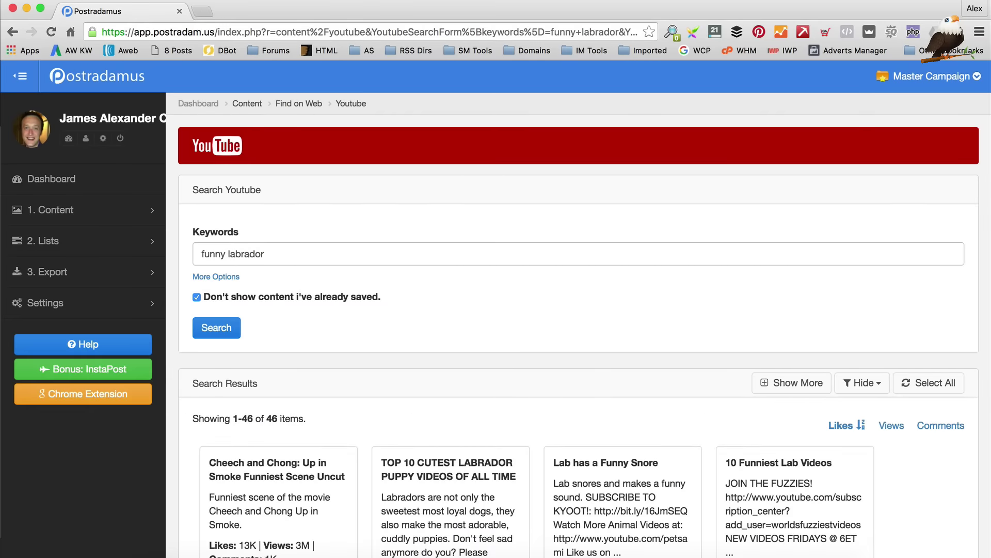
- Select the video "Kitten VS (Lab) Labrador Must Watch Funny (Fight)" from the YouTube search results
scroll(568, 220, "down", 5)
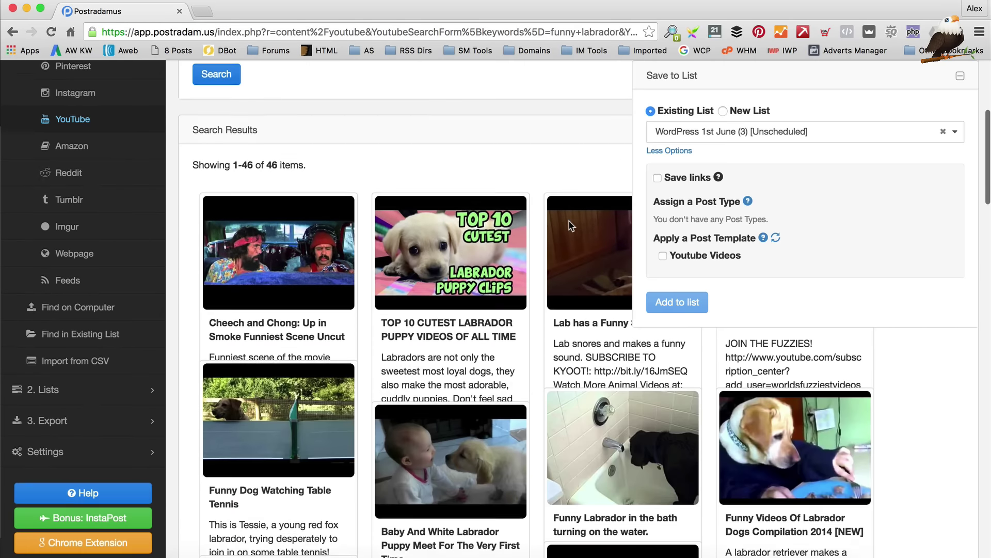
scroll(569, 221, "down", 3)
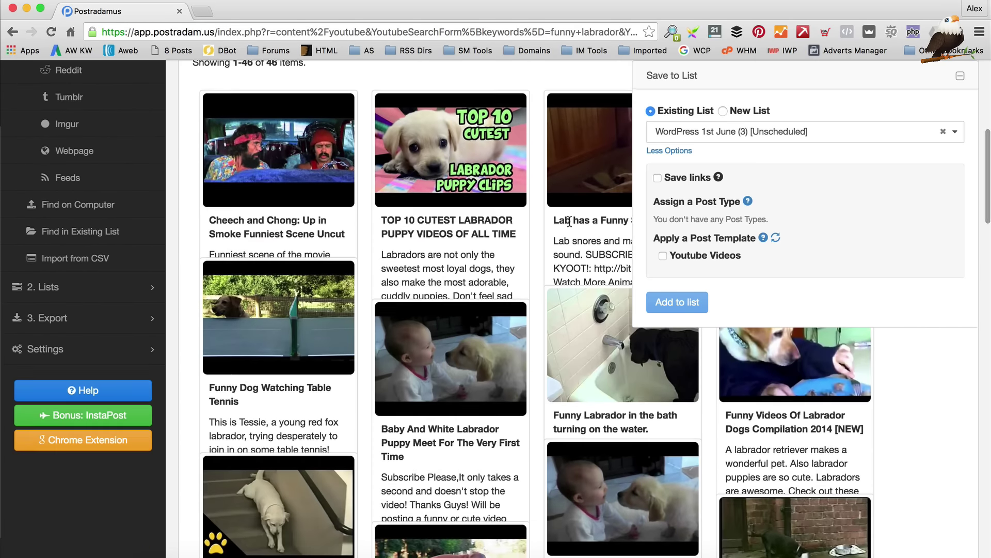
scroll(570, 222, "down", 3)
scroll(578, 192, "down", 2)
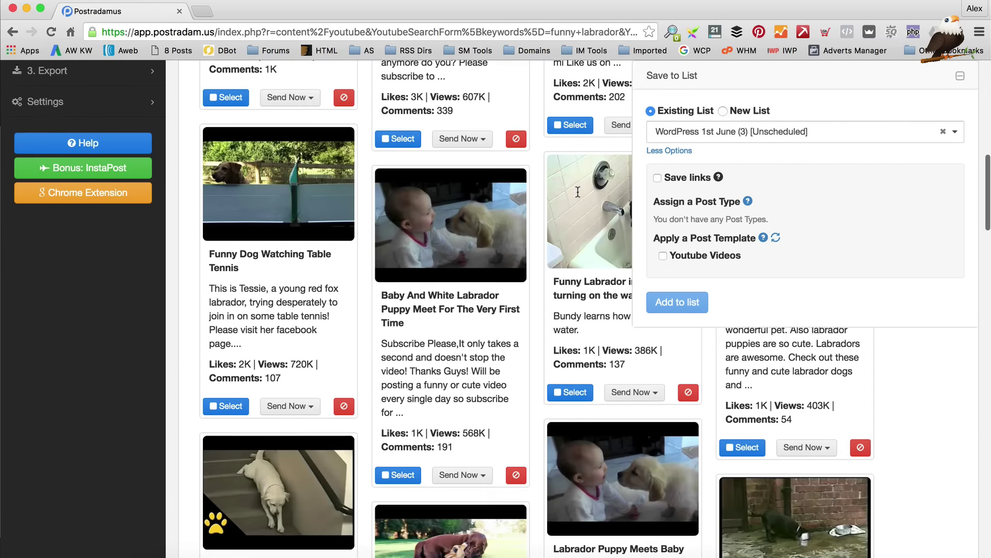
scroll(577, 192, "down", 5)
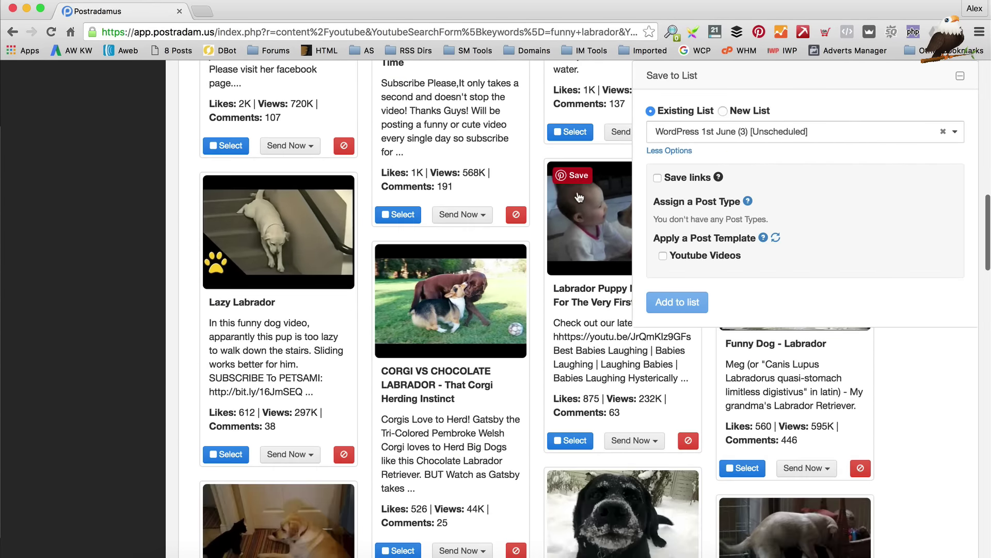
scroll(578, 196, "down", 4)
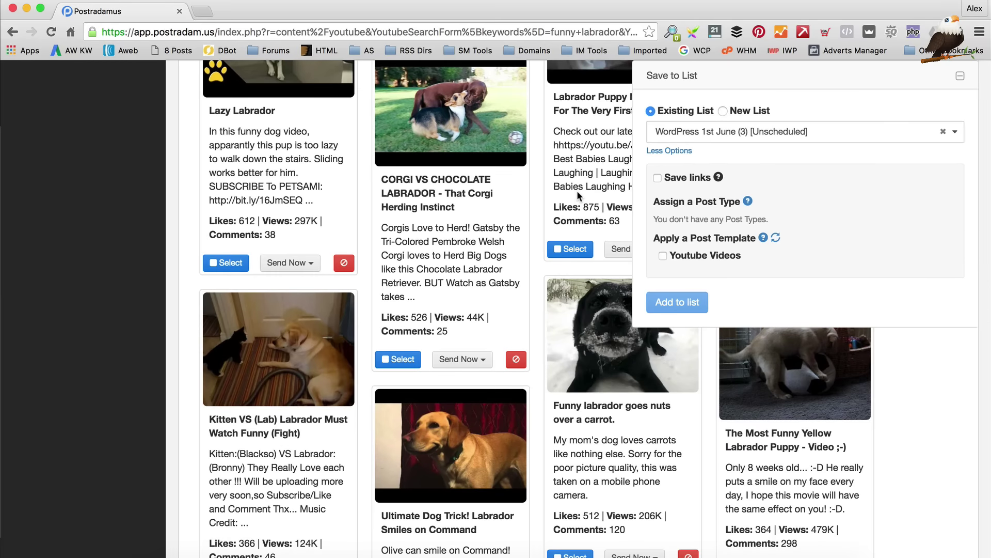
scroll(279, 288, "down", 2)
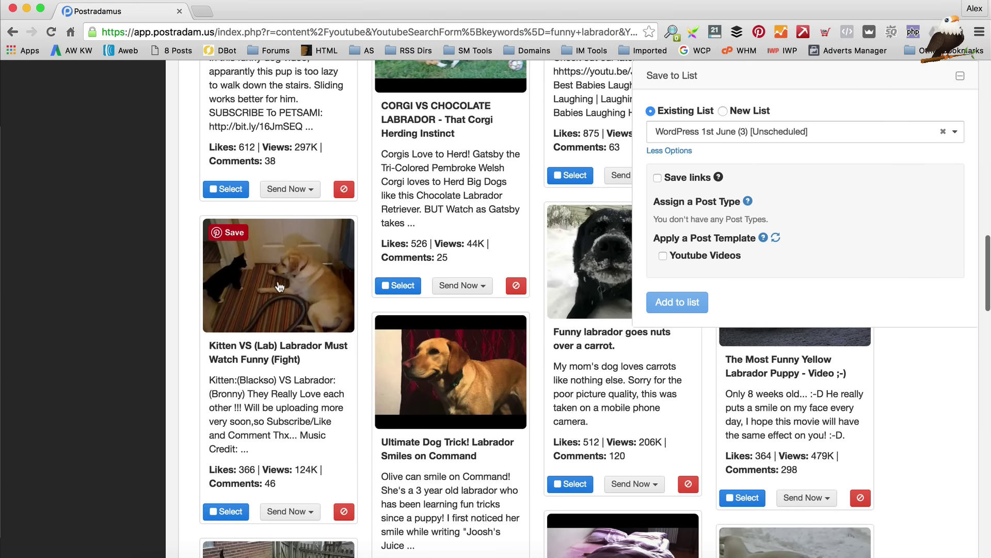
scroll(279, 287, "down", 1)
scroll(309, 299, "down", 2)
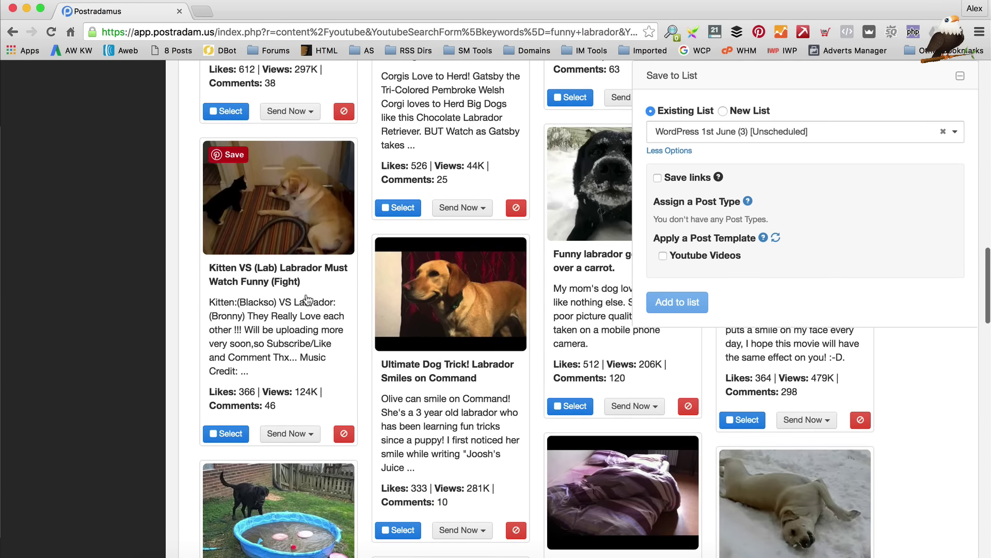
left_click(230, 434)
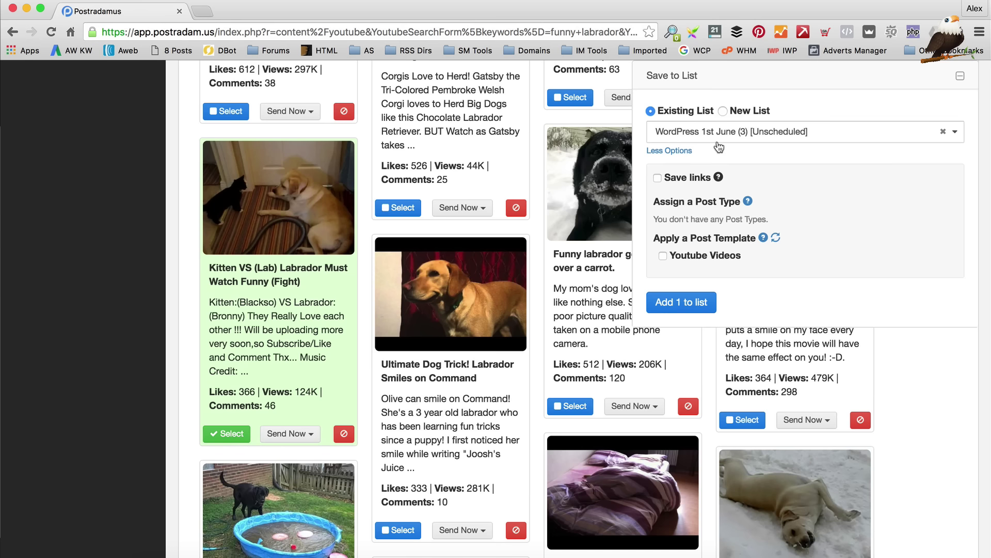
- Add the selected video to the existing list Facebook Posts 1st June with Save links enabled
left_click(753, 134)
left_click(738, 202)
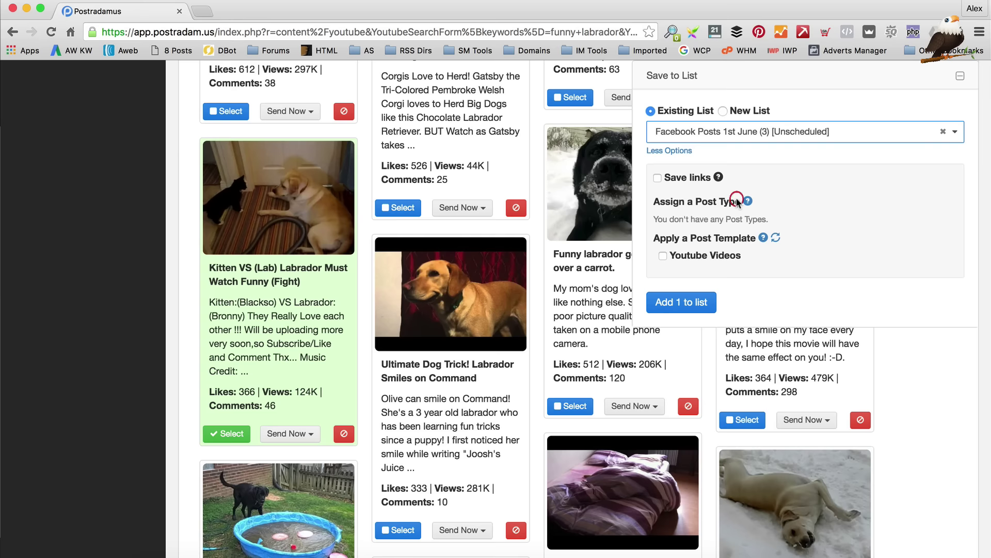
mouse_move(717, 178)
left_click(670, 178)
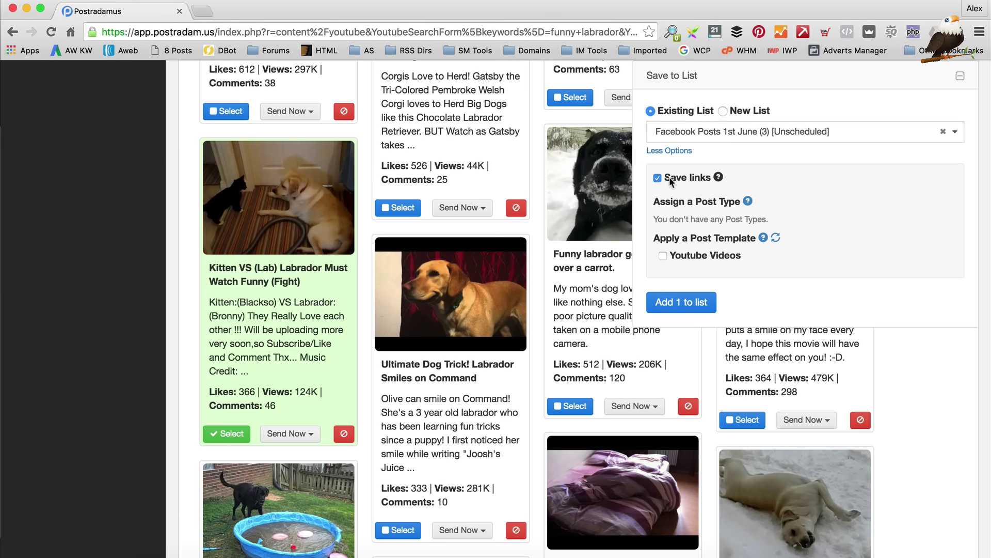
left_click(686, 305)
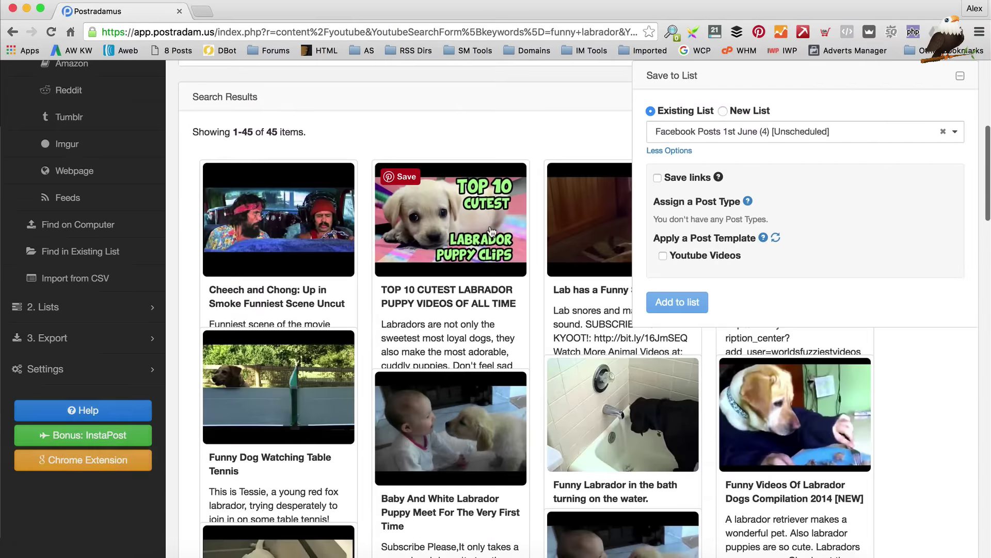
- Turn off hiding of already saved content and rerun the "funny labrador" YouTube search
scroll(263, 209, "up", 3)
left_click(197, 123)
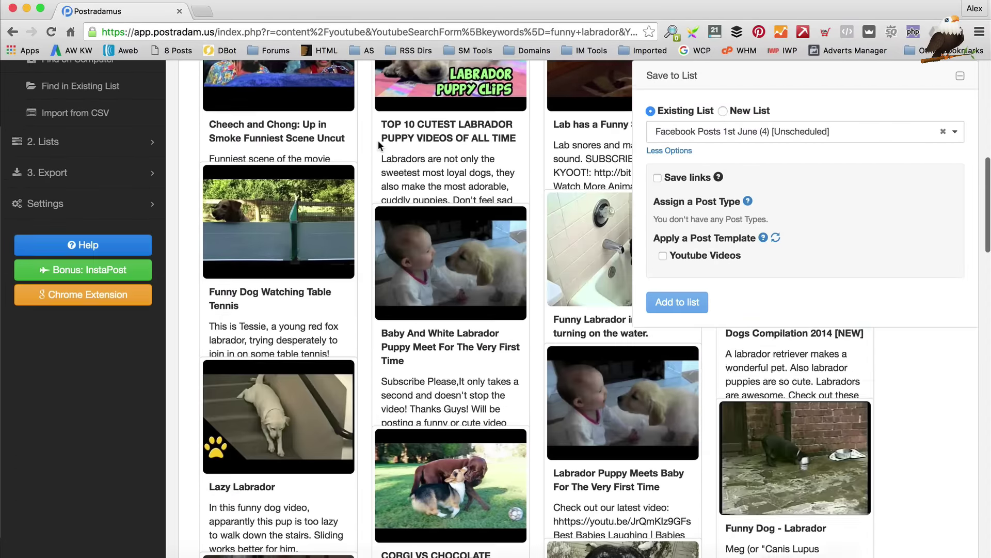
scroll(447, 325, "down", 12)
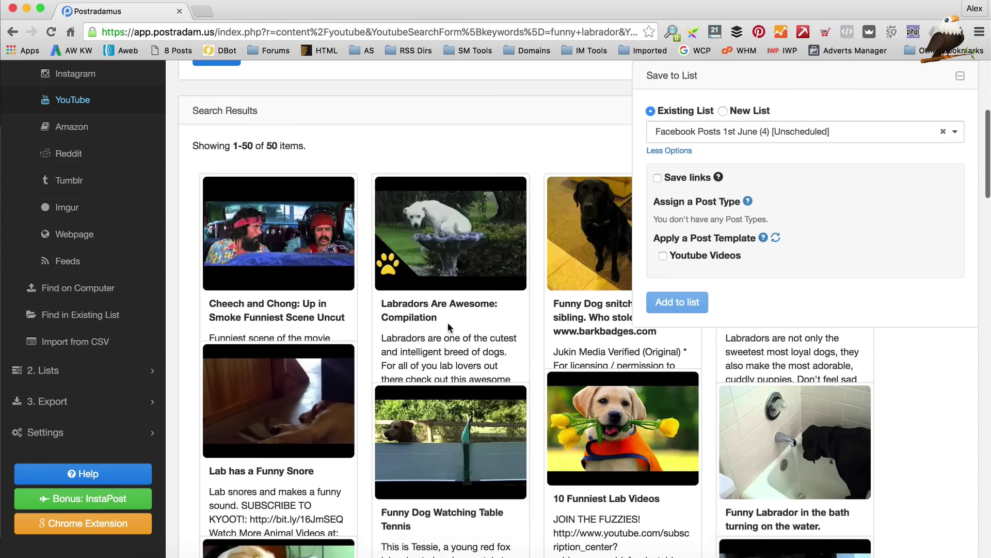
- Select the video "Kitten VS (Lab) Labrador Must Watch Funny (Fight)" again in the YouTube search results
scroll(447, 323, "down", 3)
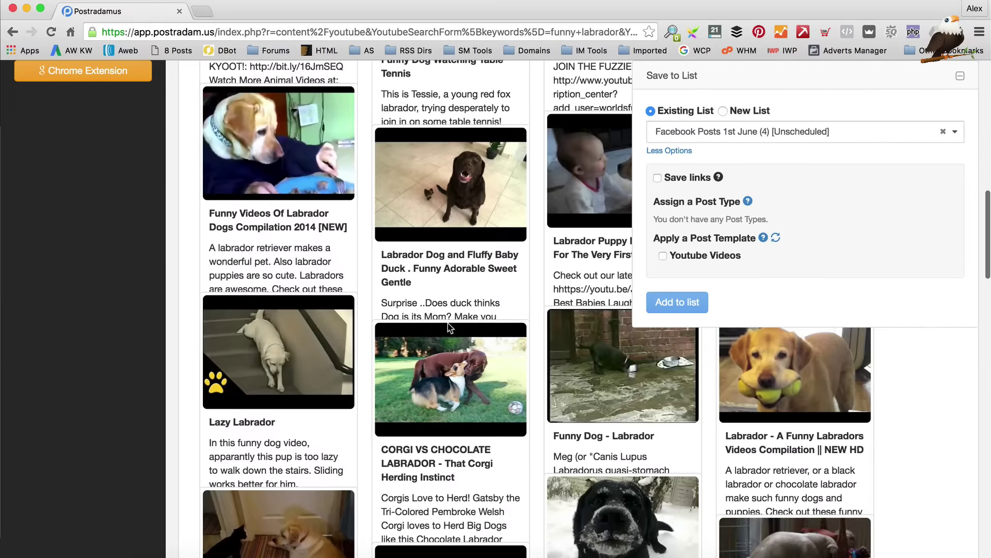
scroll(245, 368, "down", 3)
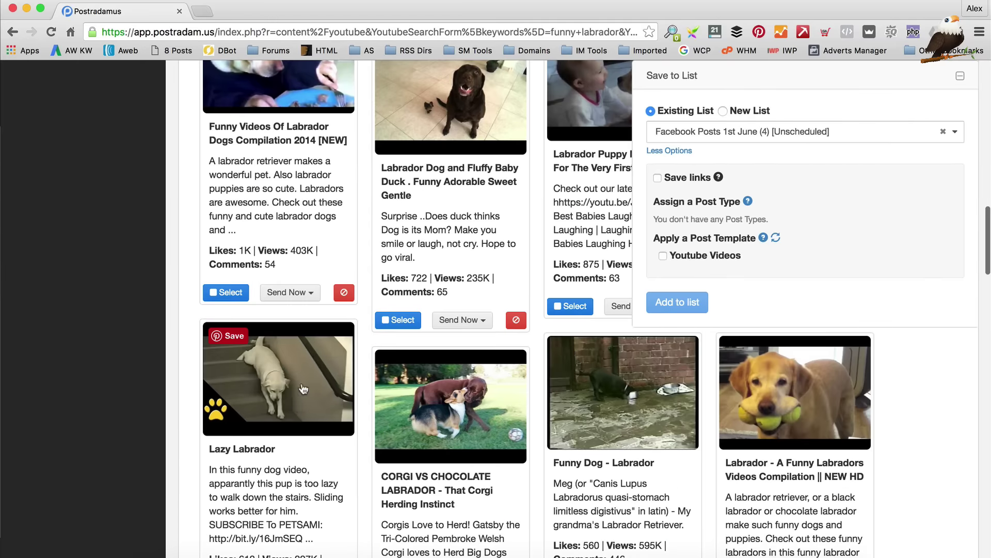
scroll(279, 360, "up", 7)
scroll(279, 360, "up", 8)
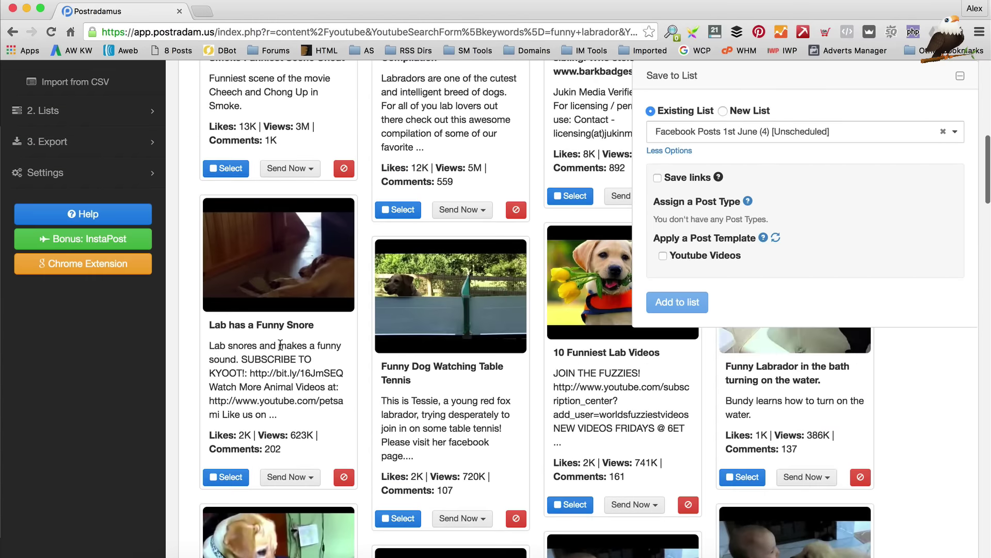
scroll(280, 345, "down", 5)
scroll(280, 345, "down", 10)
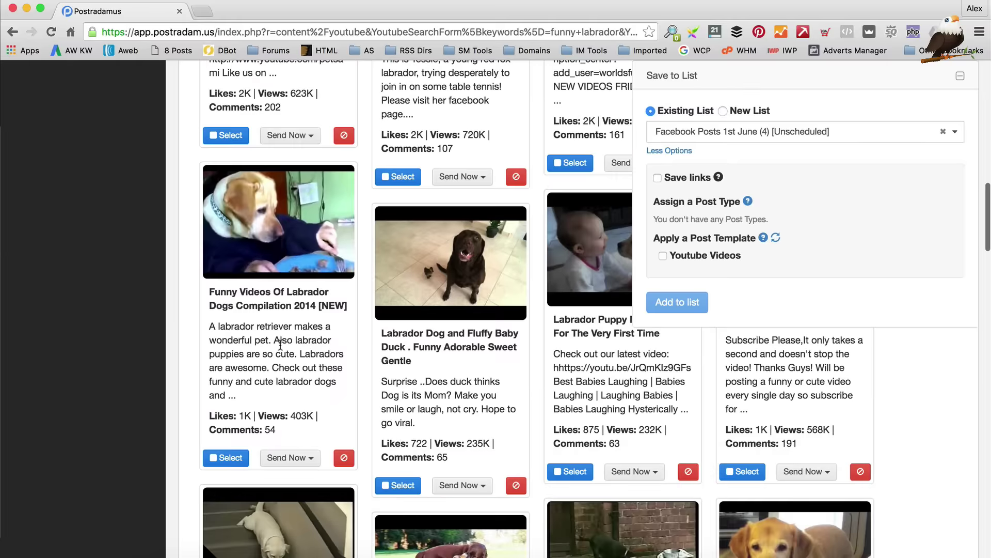
scroll(281, 344, "down", 10)
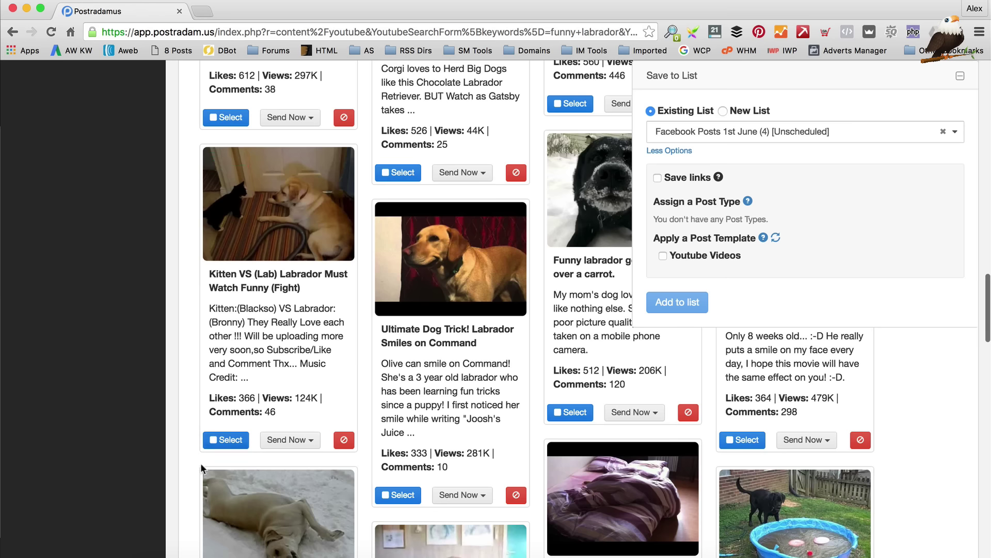
left_click(226, 440)
- Add the selected video to the existing list WordPress 1st June with the Youtube Videos post template applied
left_click(735, 130)
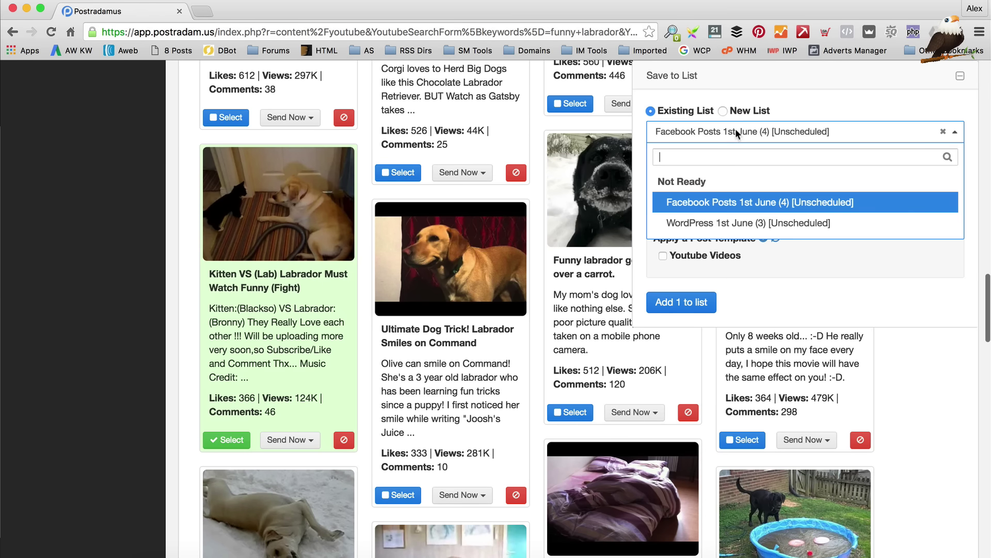
left_click(734, 223)
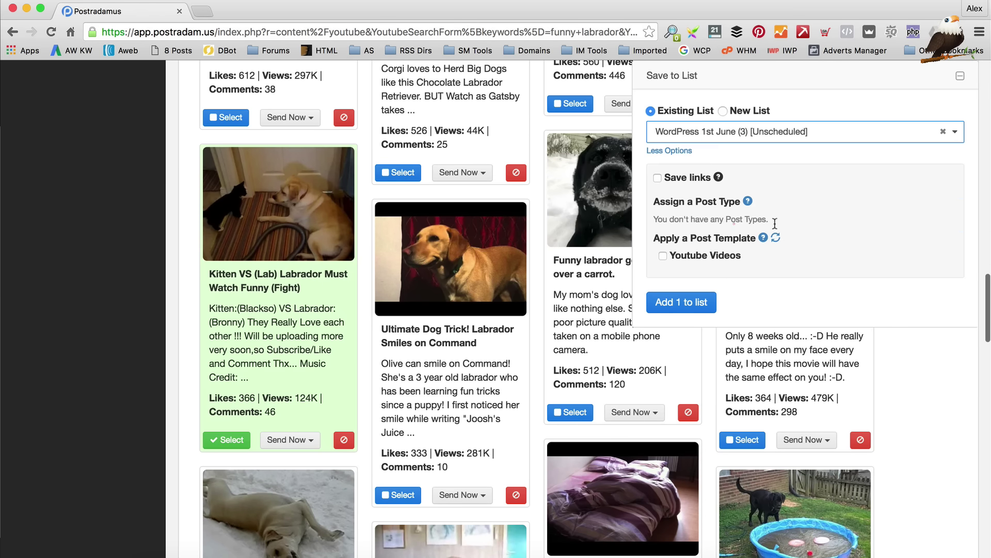
left_click(666, 256)
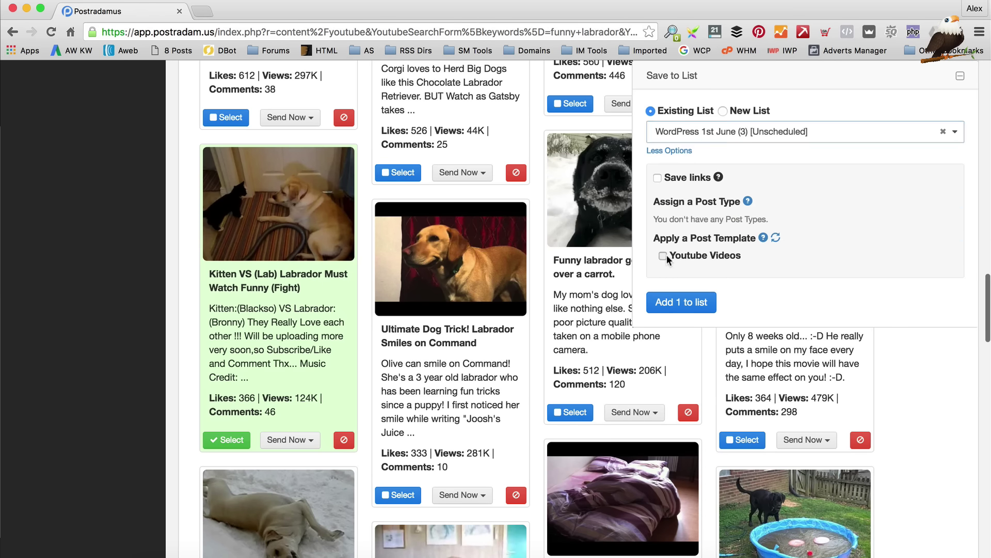
left_click(693, 299)
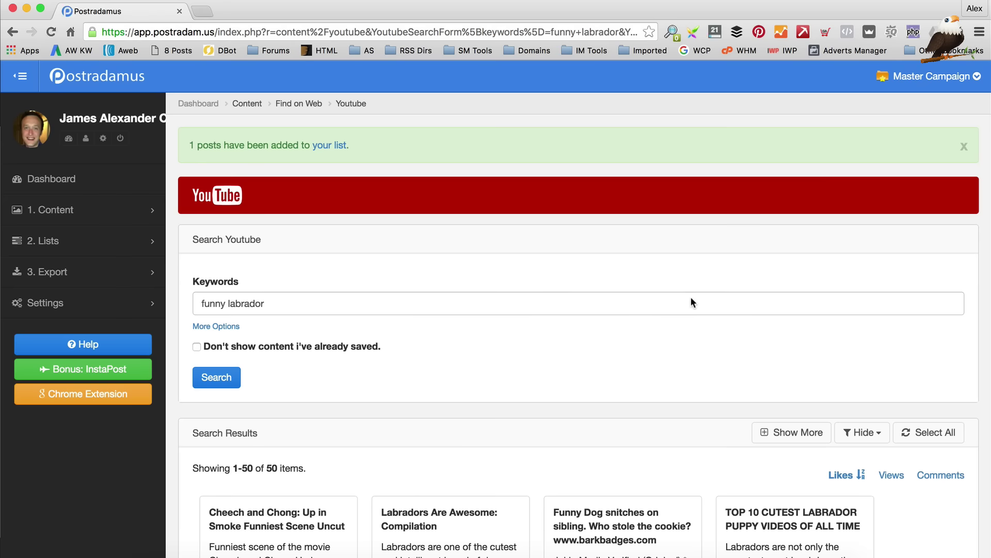
- Go to the Not Ready lists and open the WordPress 1st June list
scroll(97, 238, "down", 5)
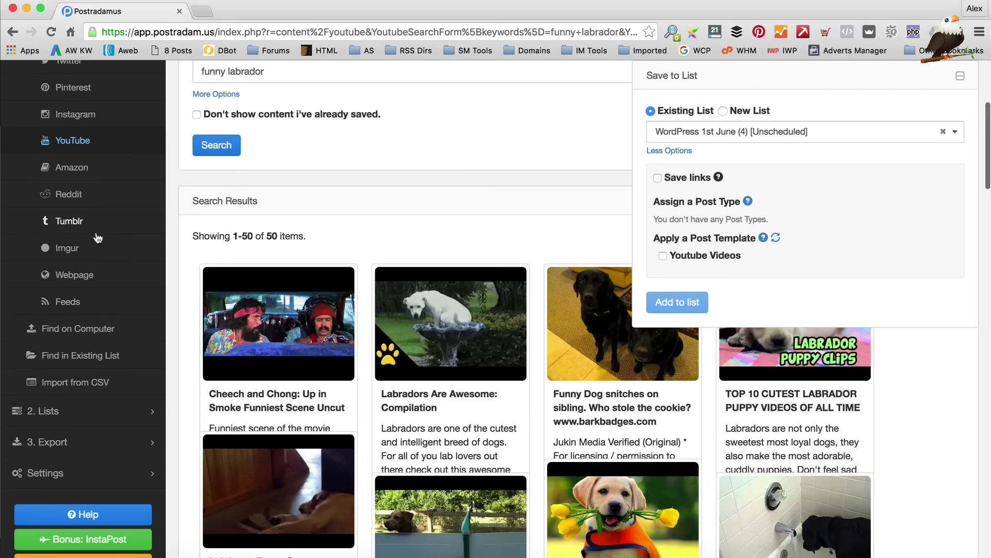
scroll(97, 235, "down", 2)
left_click(122, 337)
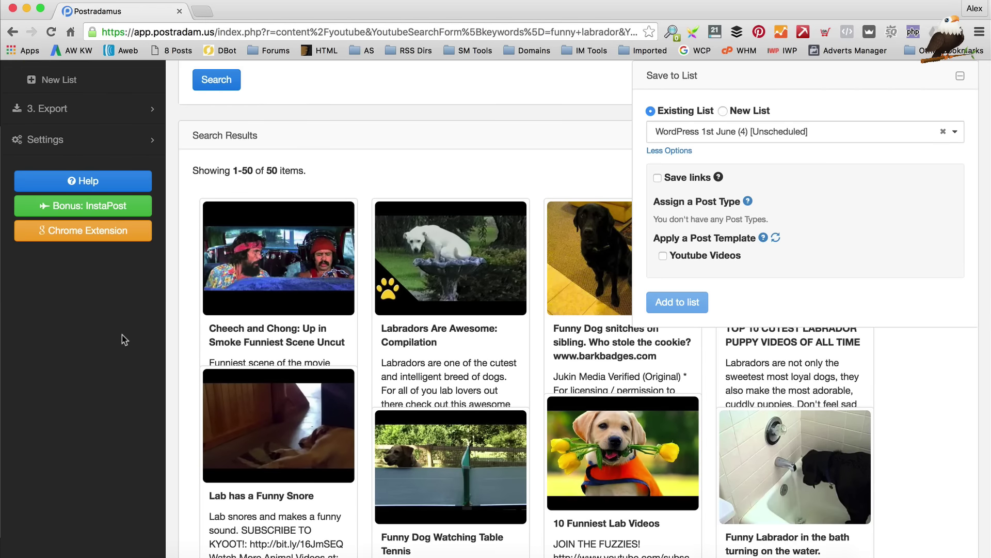
scroll(122, 335, "up", 5)
left_click(80, 228)
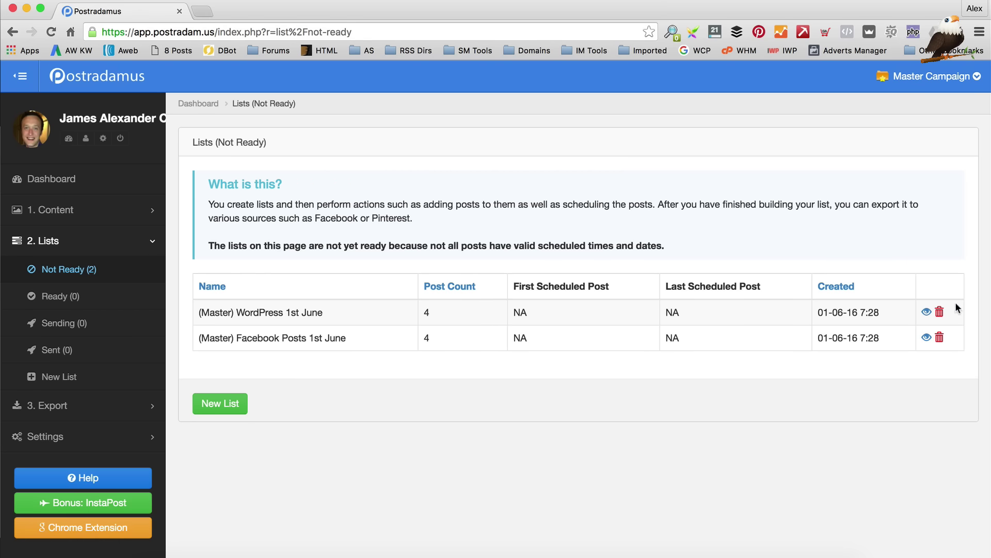
left_click(927, 313)
- Select all posts in the list and run the scheduler from Jun 02 2016 with the Master Schedule, unscheduled posts only
scroll(398, 146, "down", 1)
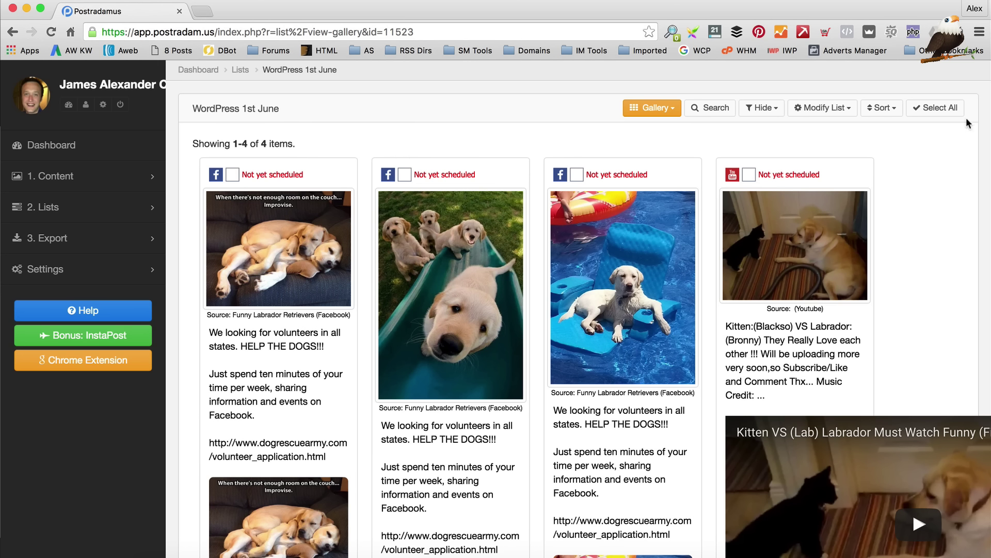
left_click(944, 109)
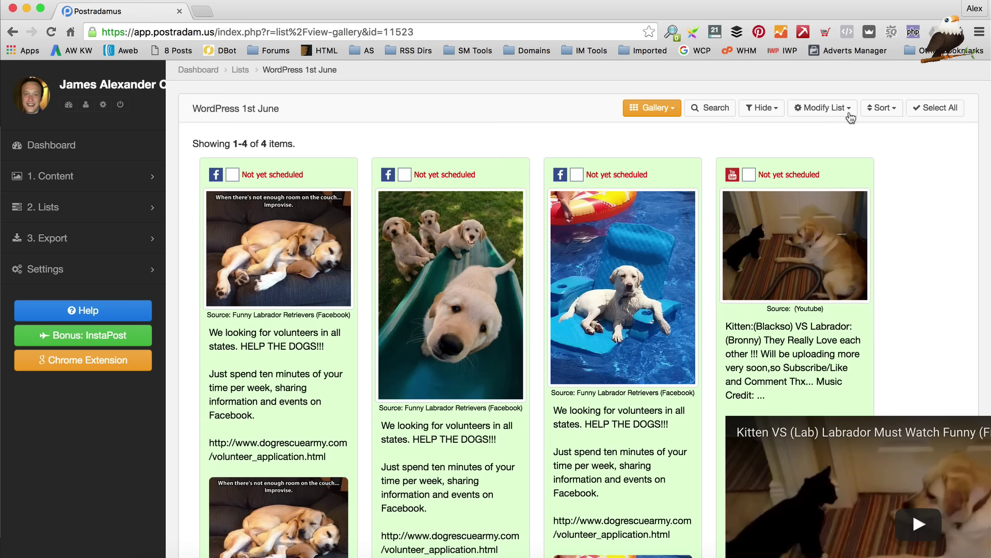
left_click(849, 115)
left_click(831, 238)
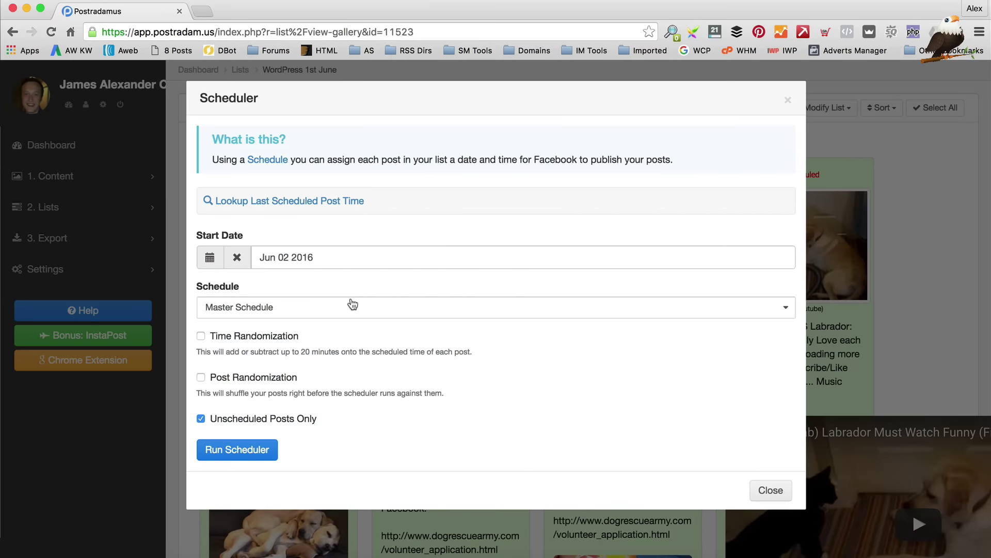
left_click(304, 257)
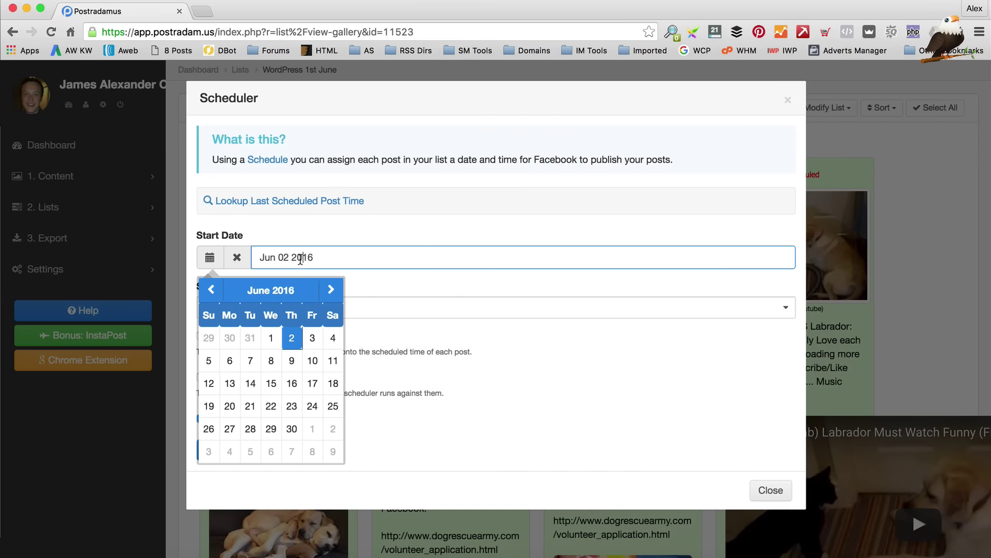
left_click(395, 236)
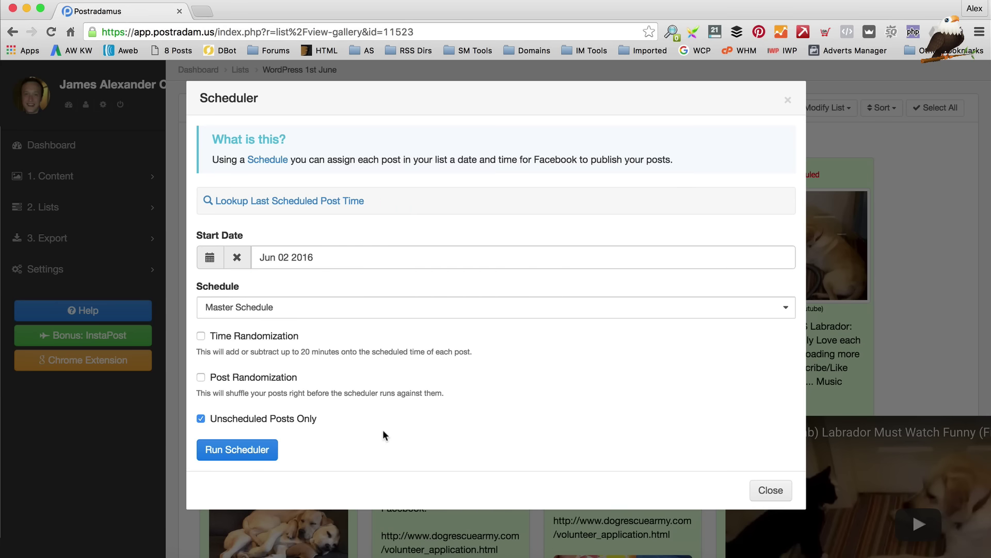
left_click(222, 450)
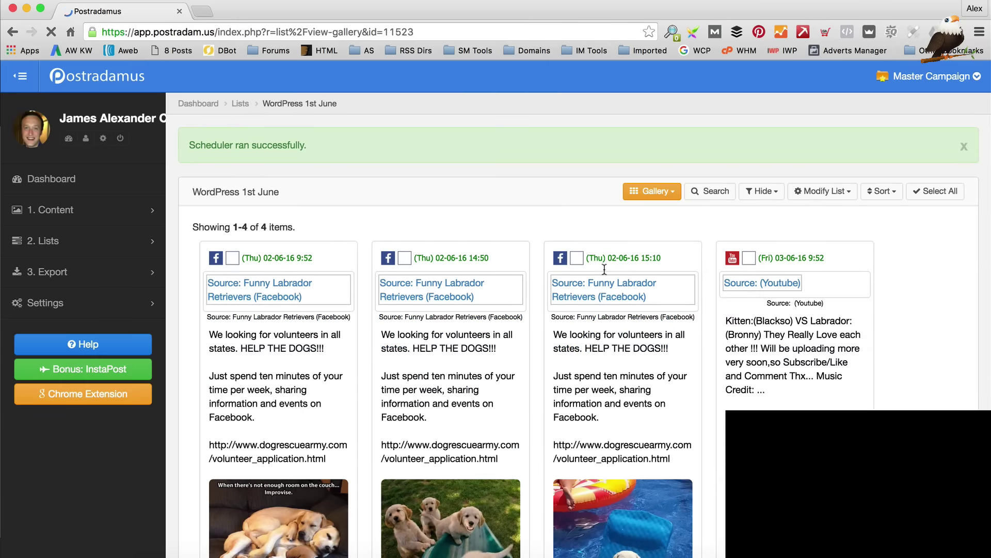
- Open the first post, with the two labradors on a couch, for editing and rename it "Cuddles on the couch"
scroll(507, 225, "down", 5)
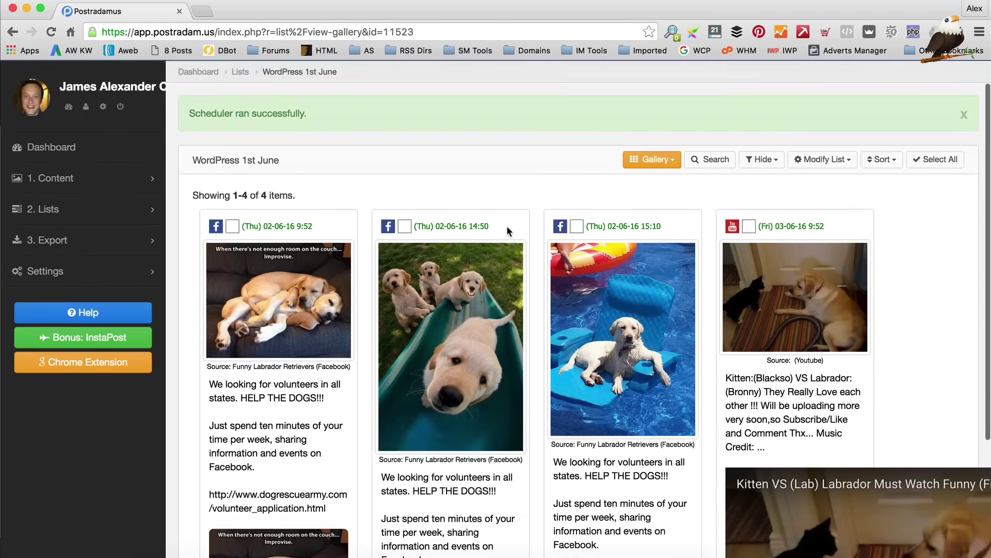
scroll(509, 233, "down", 5)
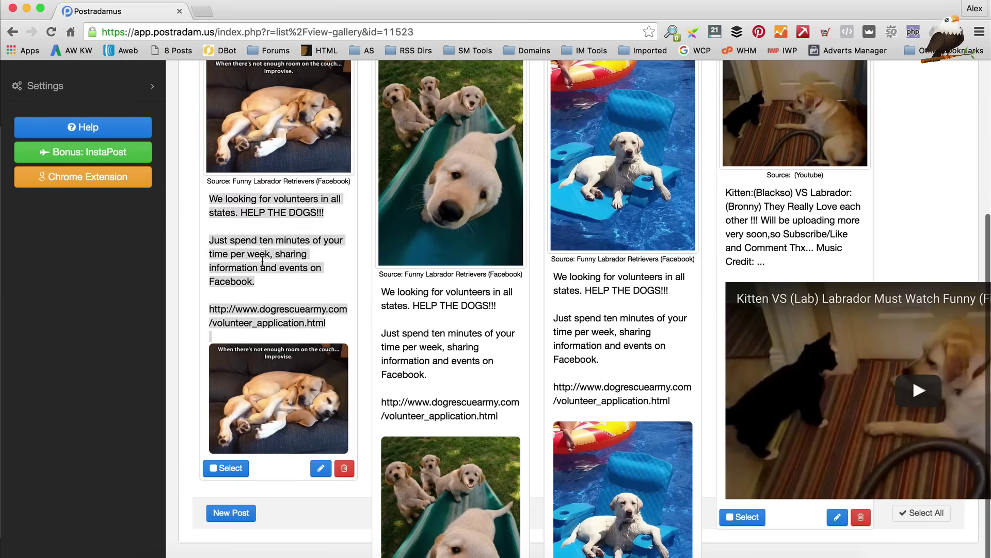
triple_click(266, 242)
scroll(327, 287, "up", 3)
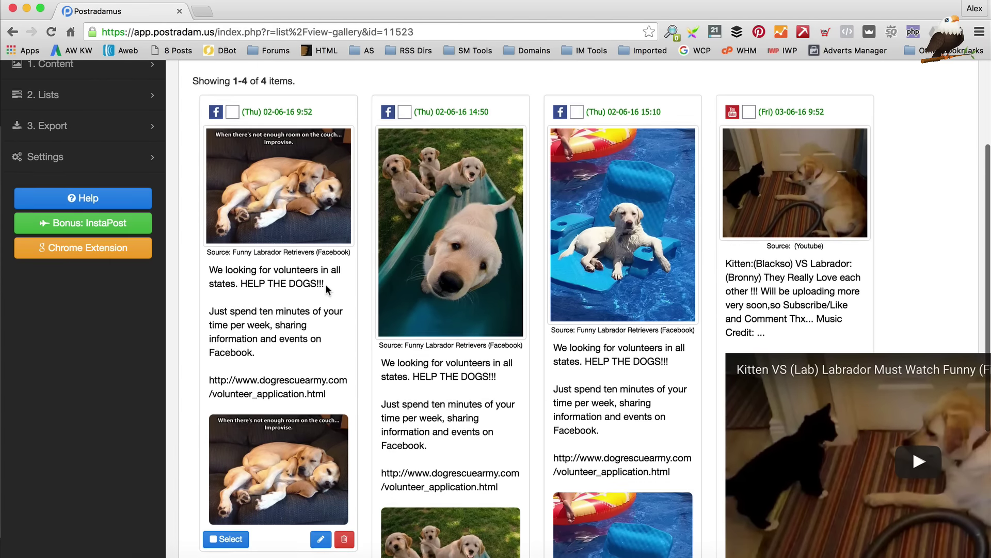
scroll(259, 287, "down", 1)
left_click(260, 287)
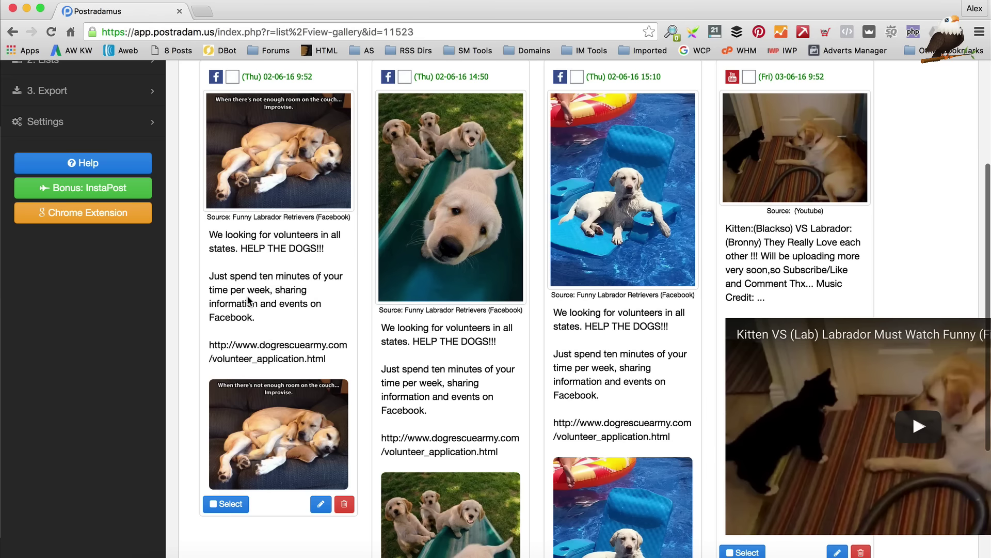
left_click(319, 508)
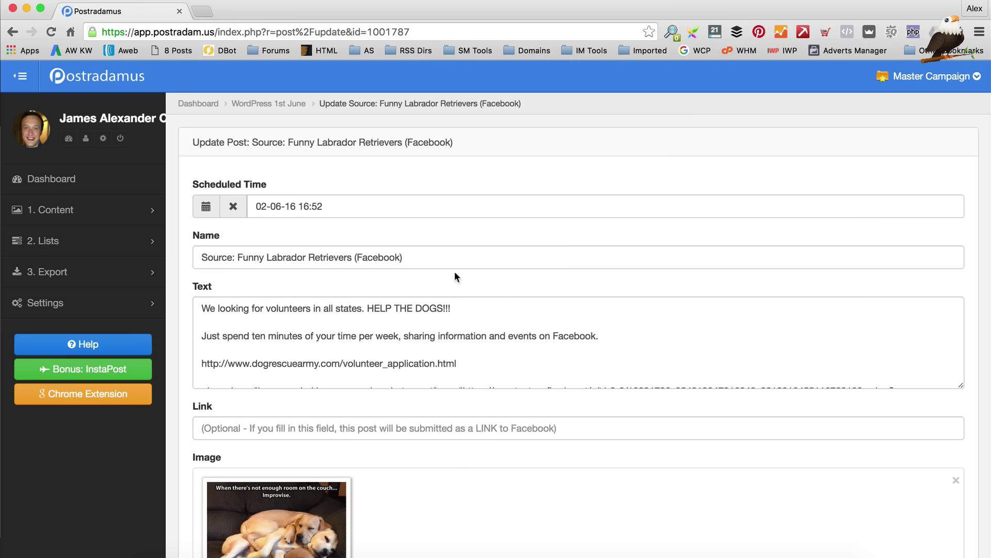
triple_click(464, 258)
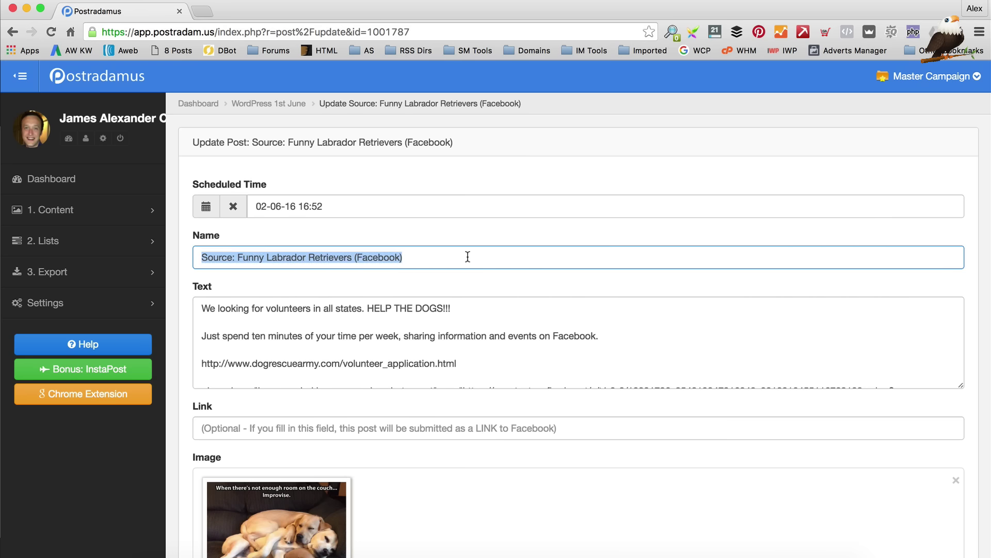
type("Cuddles o")
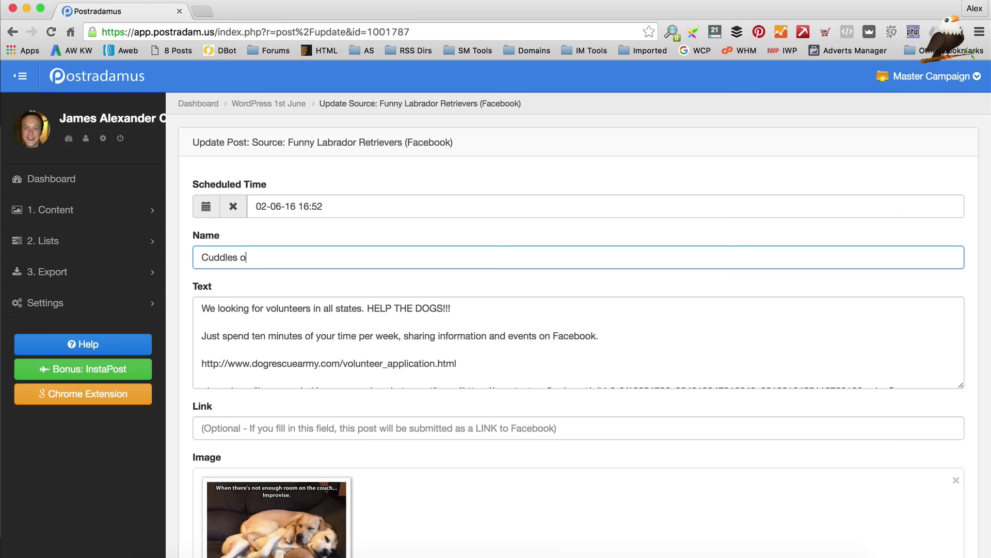
type("n the couch")
- Replace the volunteer text above the image tag in the post's text with "Move up!"
scroll(404, 276, "down", 1)
scroll(431, 308, "down", 3)
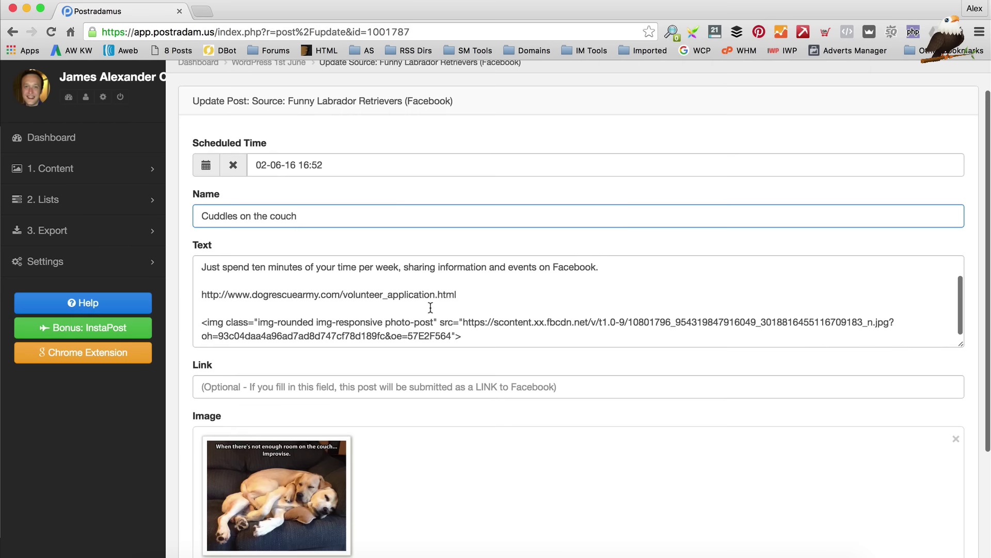
left_click_drag(515, 294, 126, 228)
key("BackSpace")
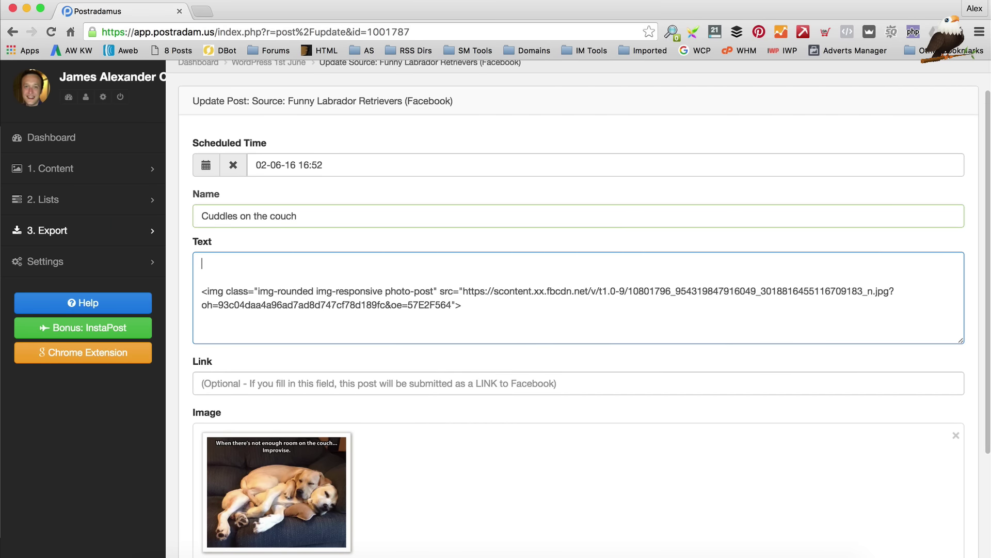
type("Move up!")
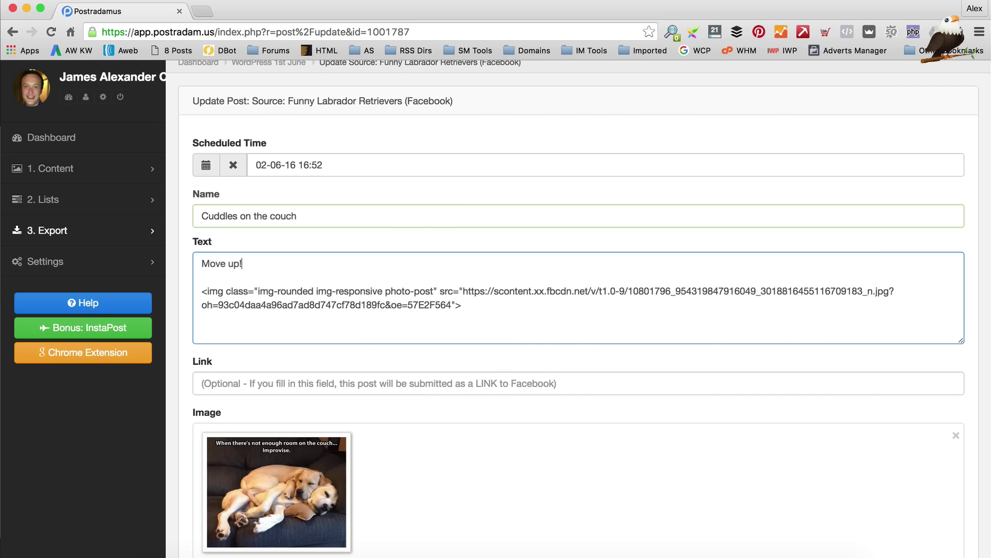
- Set the post's WordPress category to Funny and save the updated post
scroll(421, 204, "down", 5)
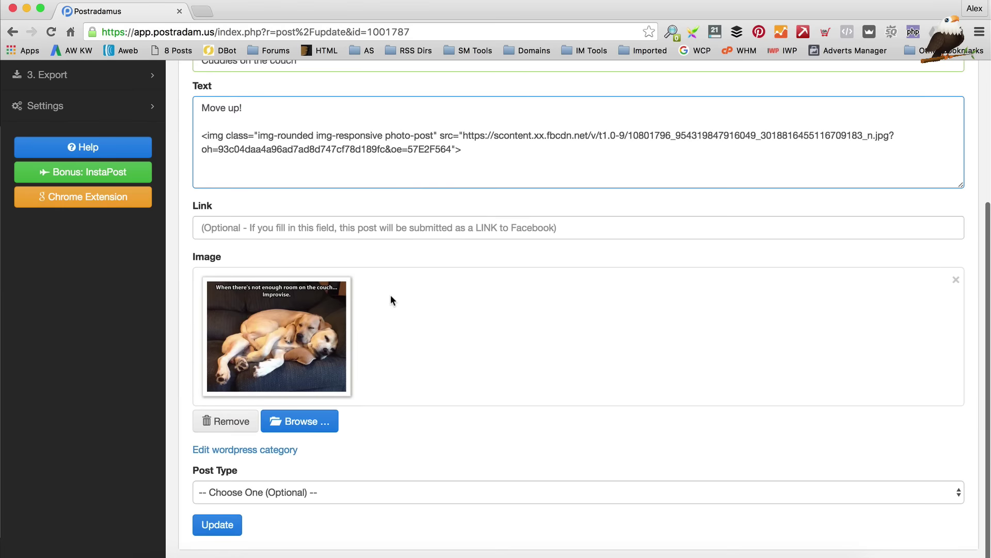
left_click(278, 449)
scroll(425, 388, "down", 2)
left_click(343, 436)
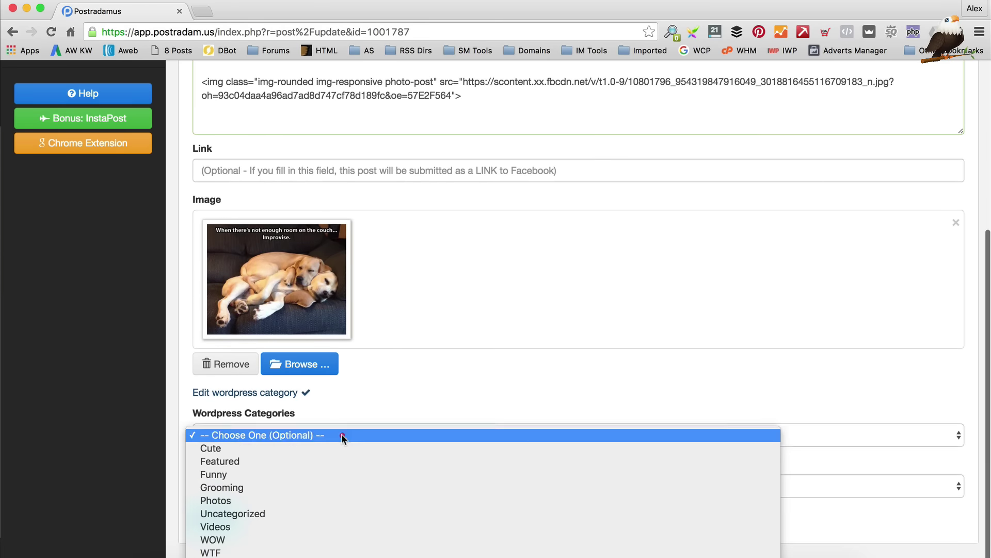
left_click(307, 475)
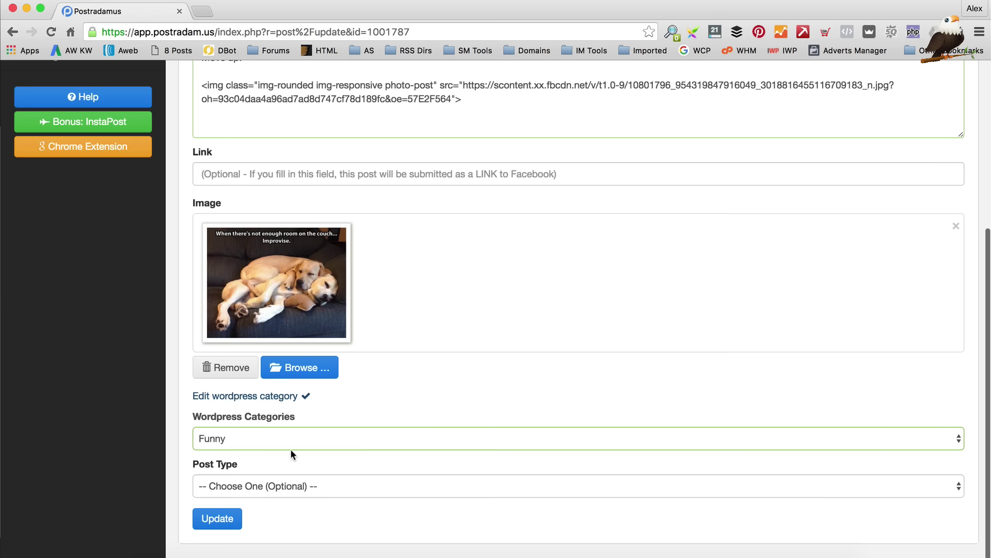
left_click(219, 519)
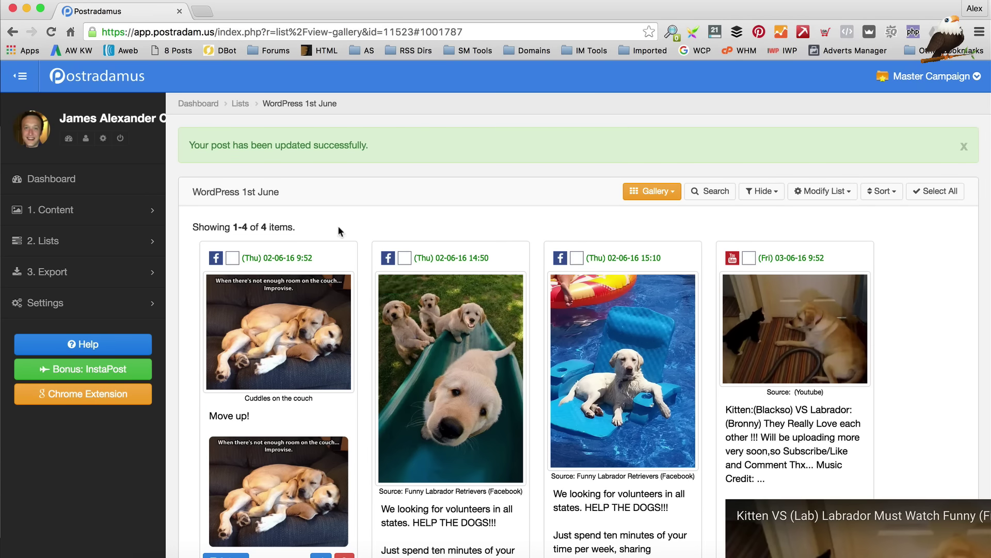
- Reschedule the "Cuddles on the couch" post to 1 June 2016 at 15:40 and save the updated post
scroll(338, 227, "down", 2)
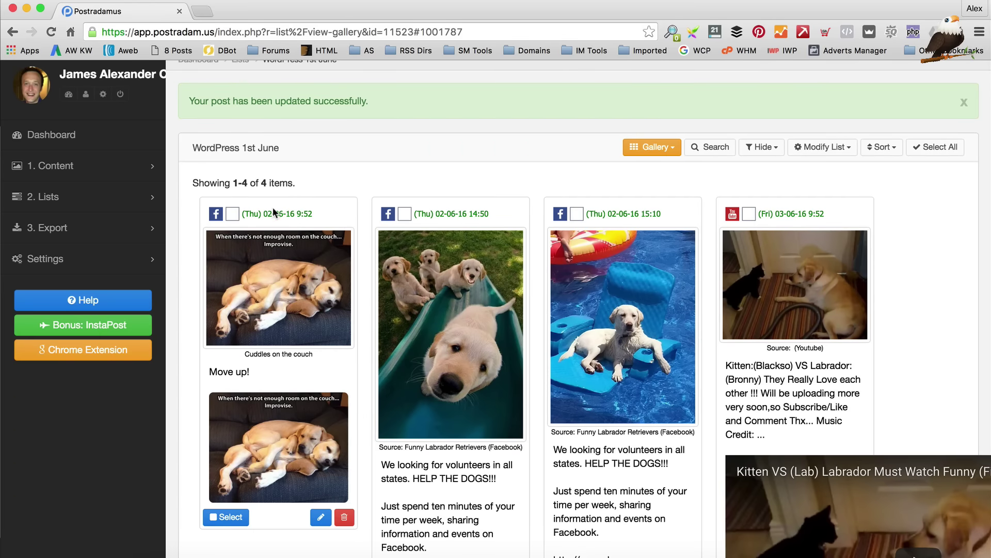
left_click(320, 520)
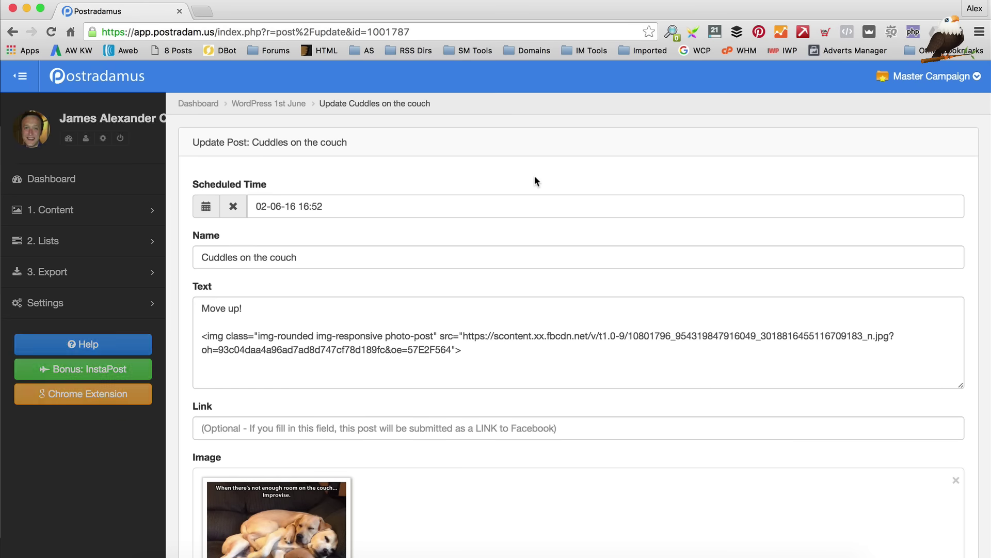
left_click(315, 204)
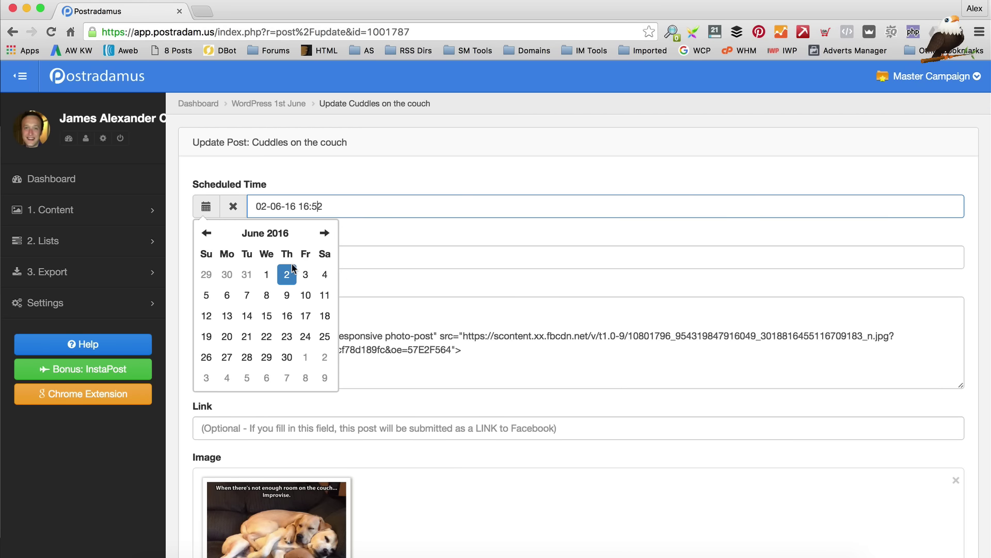
left_click(268, 273)
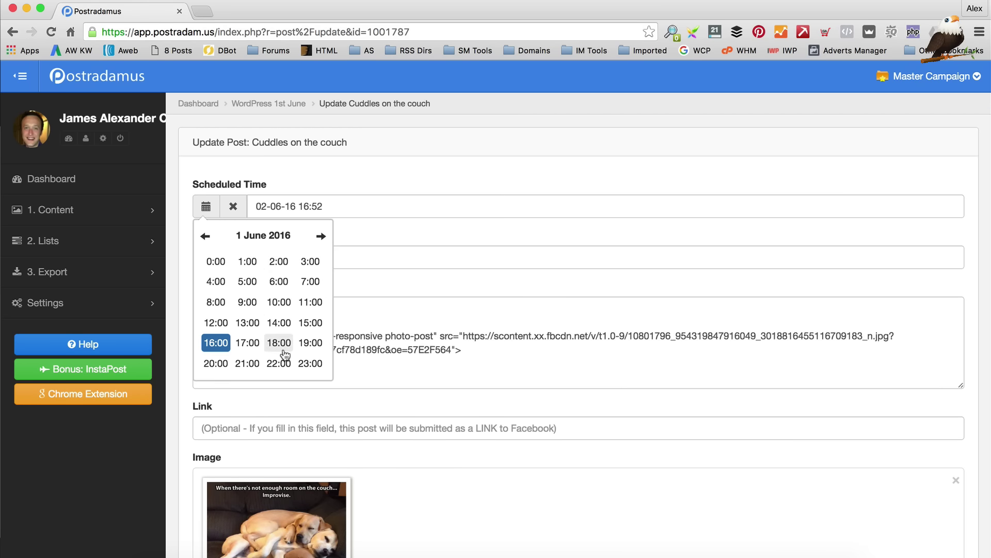
left_click(311, 322)
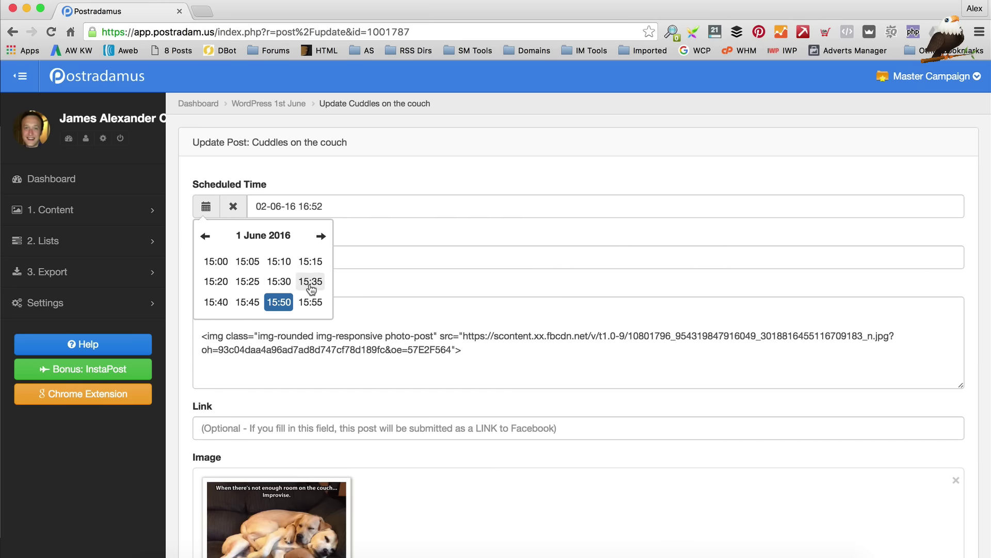
left_click(216, 302)
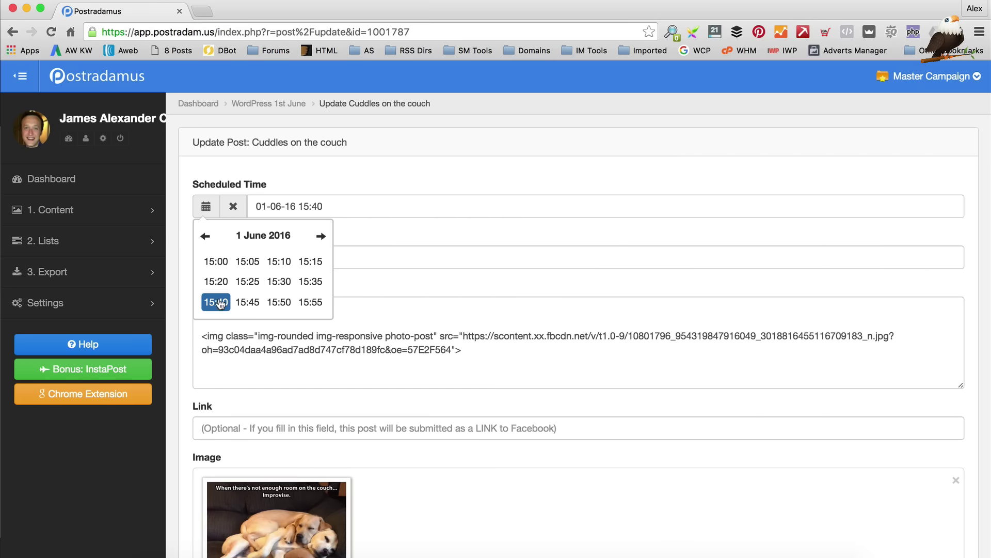
left_click(407, 227)
scroll(407, 227, "down", 5)
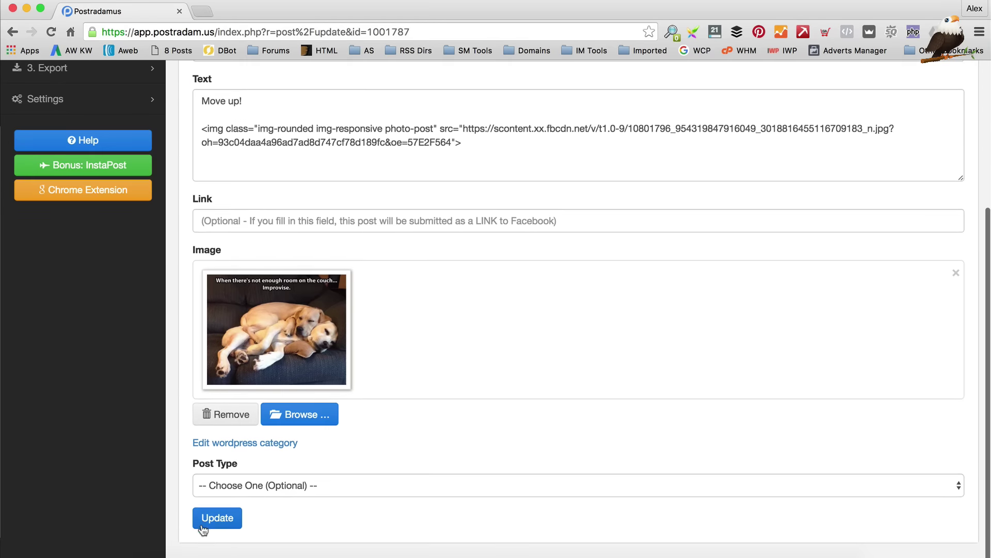
left_click(202, 527)
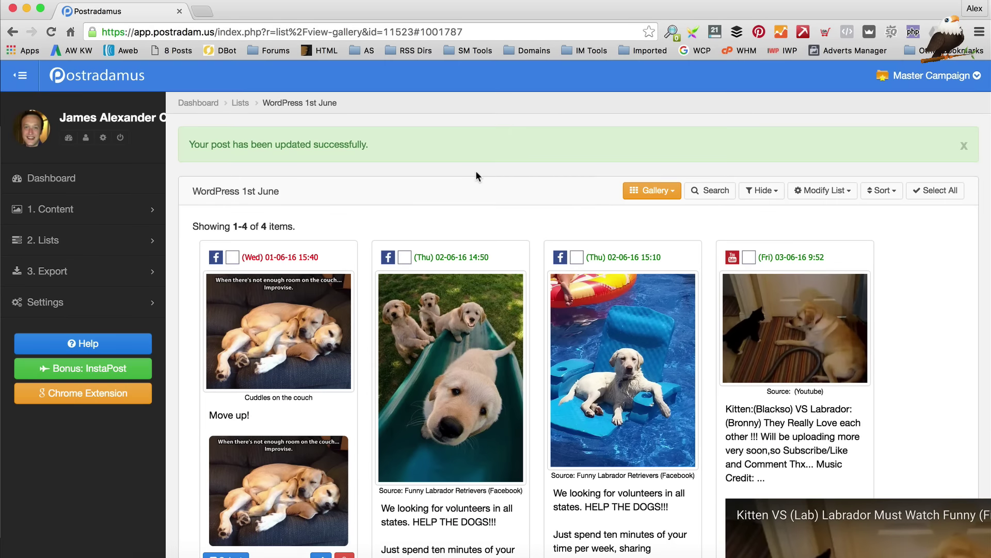
- Open the second post in the WordPress 1st June list, with the puppies on a slide, for editing
scroll(475, 176, "down", 1)
scroll(476, 175, "down", 5)
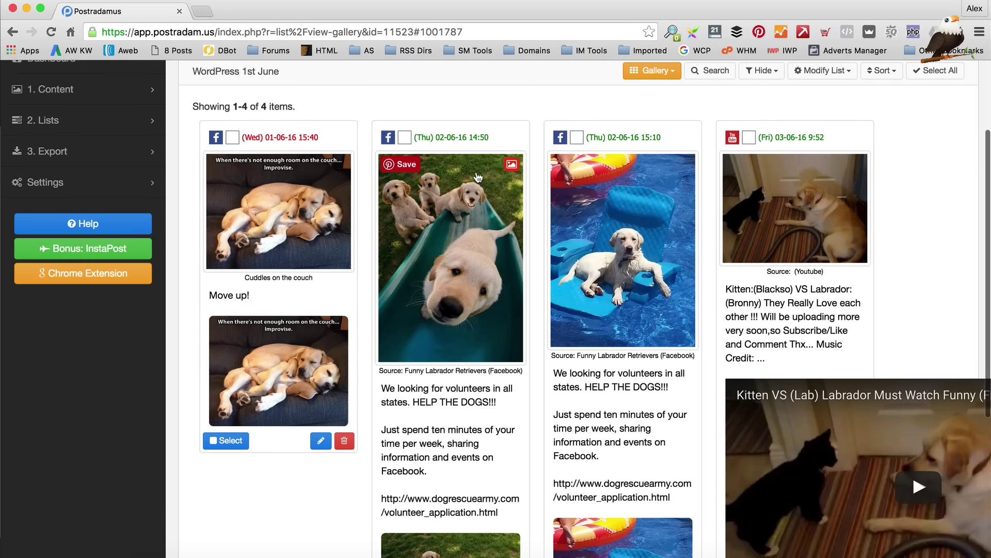
scroll(493, 147, "down", 4)
triple_click(459, 349)
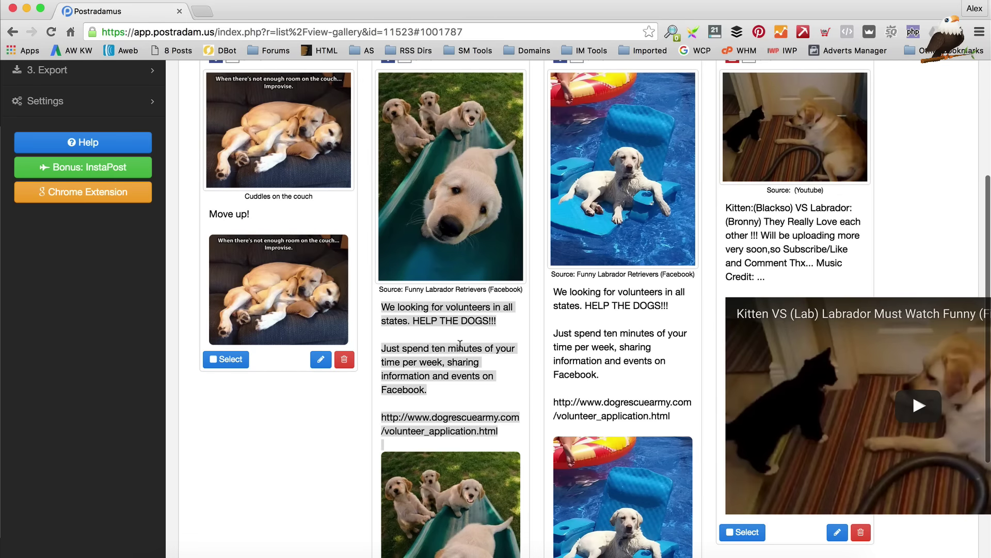
scroll(460, 349, "up", 2)
scroll(460, 349, "up", 3)
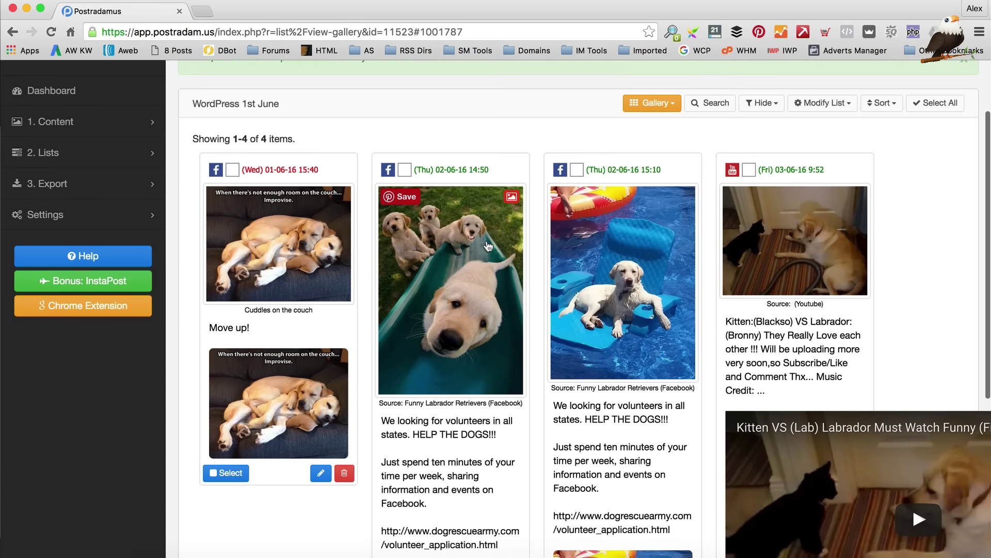
scroll(495, 456, "down", 8)
left_click(492, 515)
left_click(492, 519)
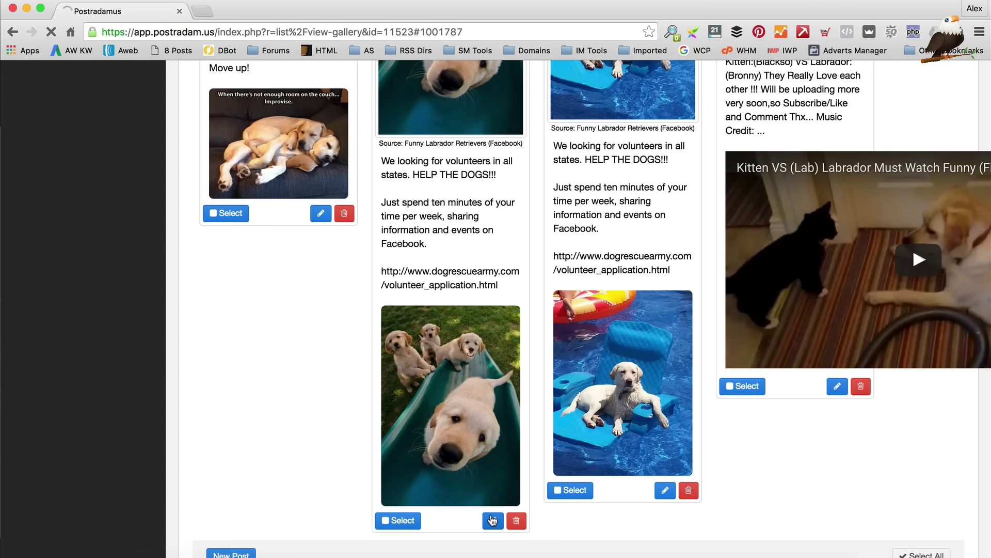
- Rename the puppy slide post as "Just some pups on a slide"
scroll(442, 268, "down", 3)
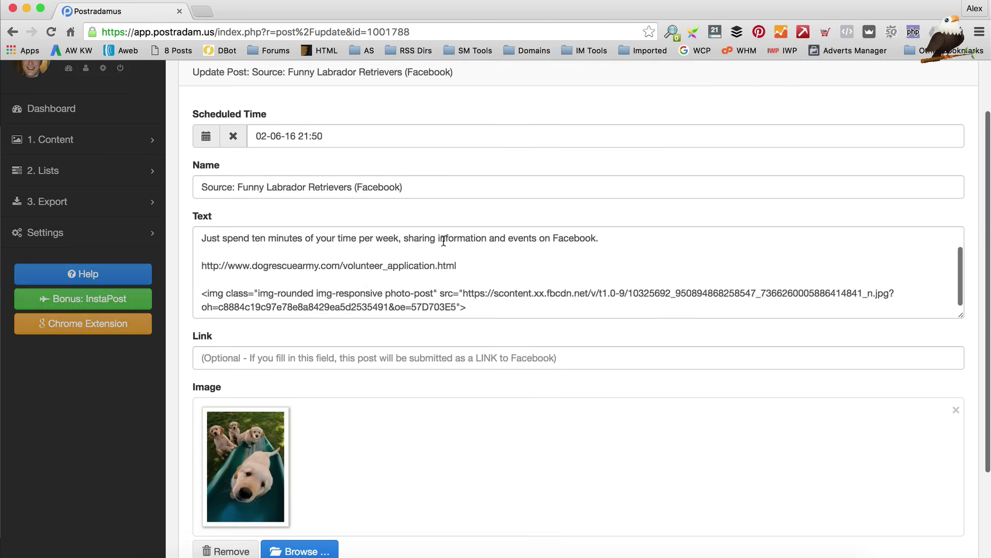
scroll(434, 248, "up", 3)
left_click(423, 196)
key("super+a")
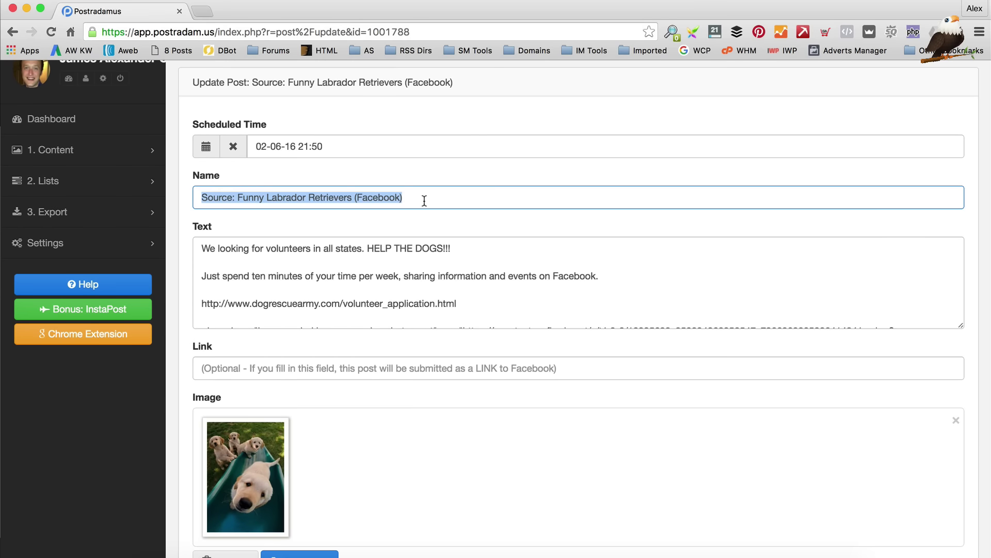
type("Just some pups")
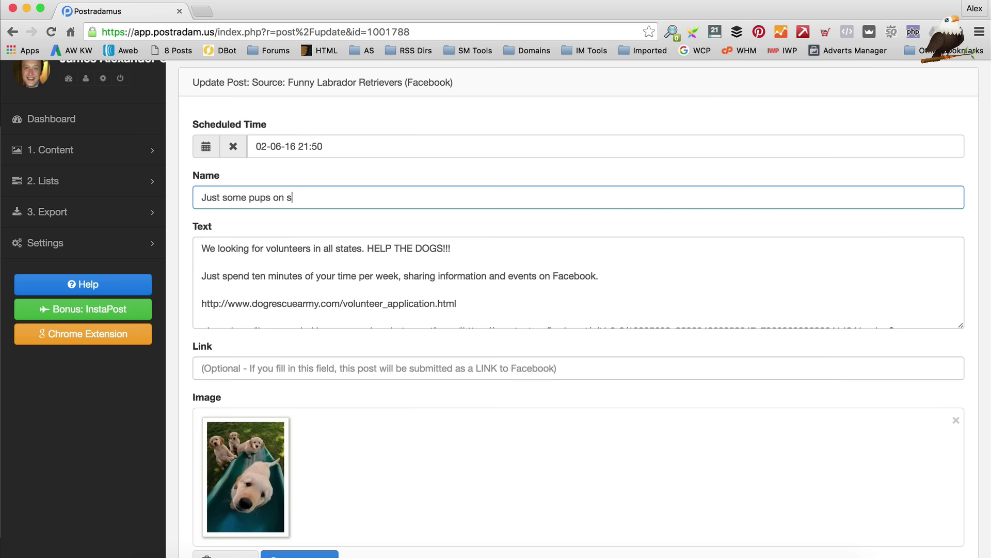
type(" on a slide")
- Replace the volunteer text above the image tag in the post's text with "Pups having great fun on a slide! Weeeeee!"
scroll(541, 275, "down", 2)
scroll(541, 258, "up", 1)
left_click_drag(203, 279, 169, 197)
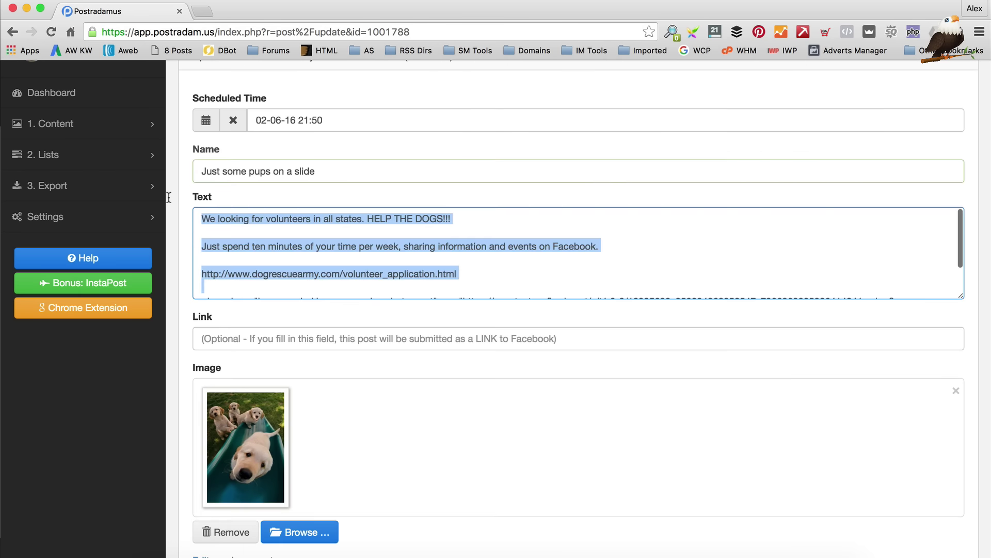
key("BackSpace")
key("Return")
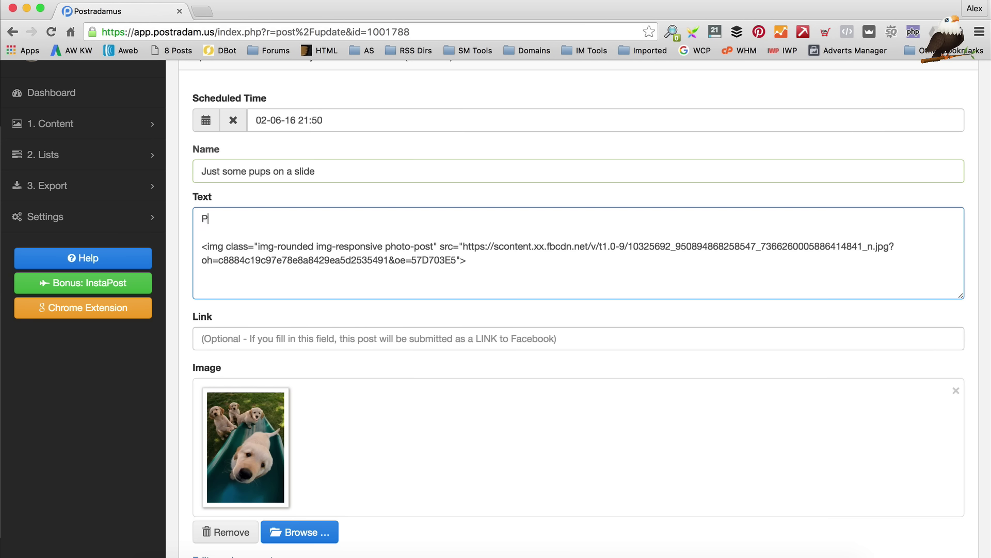
type("having great fun o")
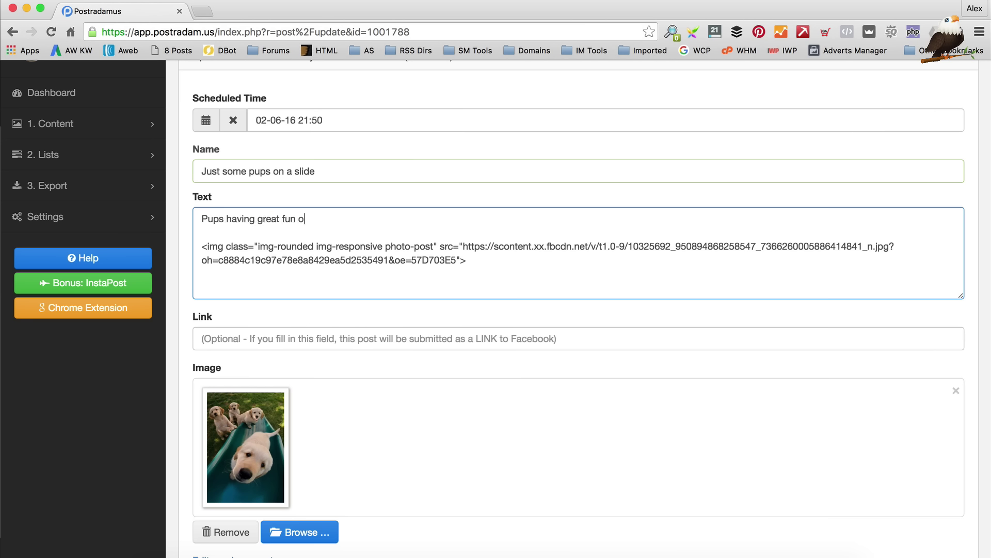
type("n a slide! Weeeeee!")
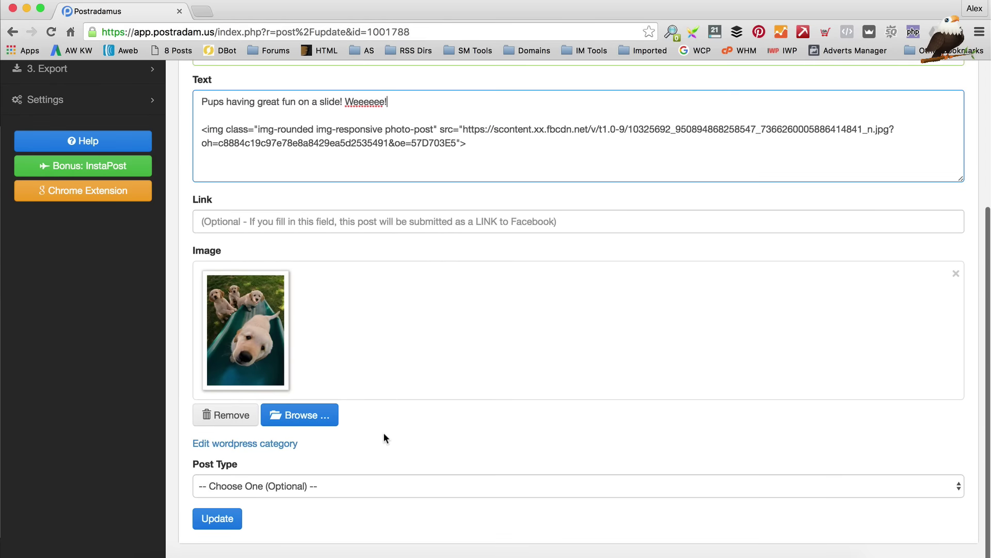
- Set the puppy slide post's WordPress category to Cute and save the updated post
left_click(265, 442)
scroll(273, 429, "down", 2)
left_click(277, 433)
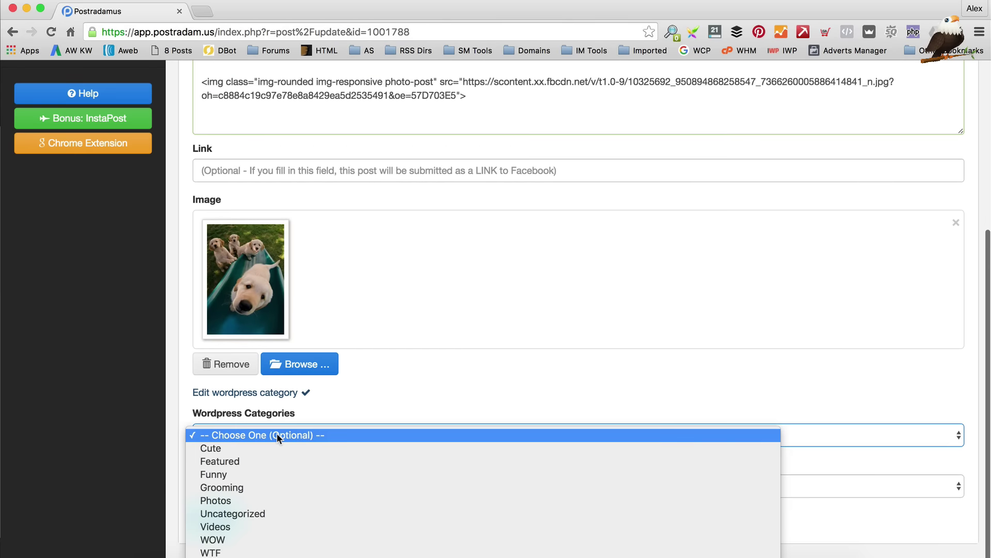
left_click(274, 447)
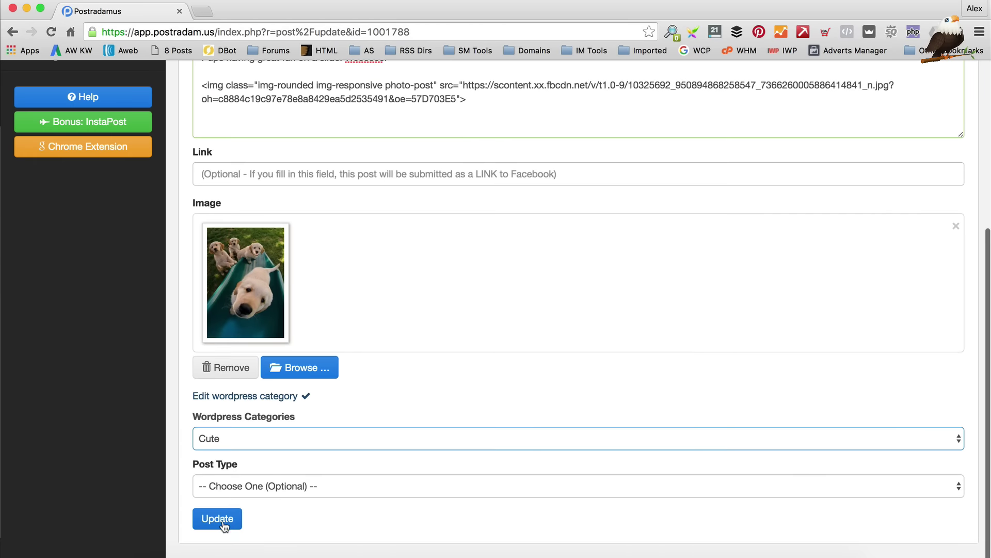
left_click(222, 519)
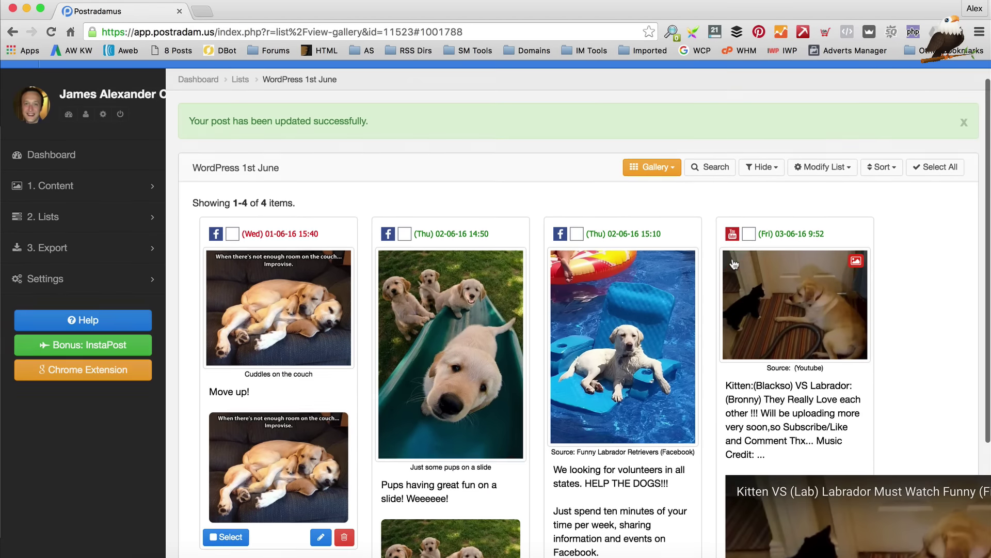
scroll(732, 258, "down", 5)
triple_click(733, 258)
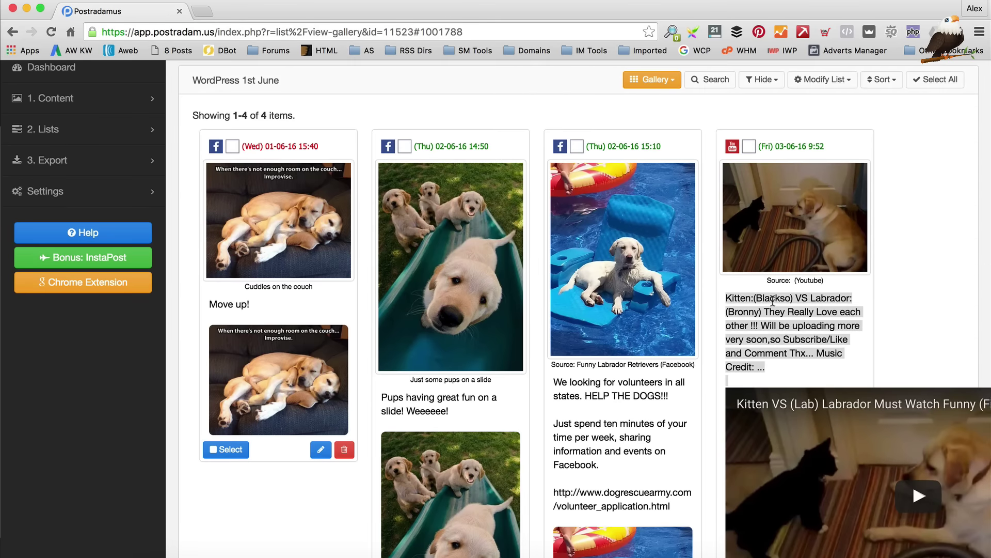
scroll(611, 341, "down", 2)
scroll(611, 341, "up", 1)
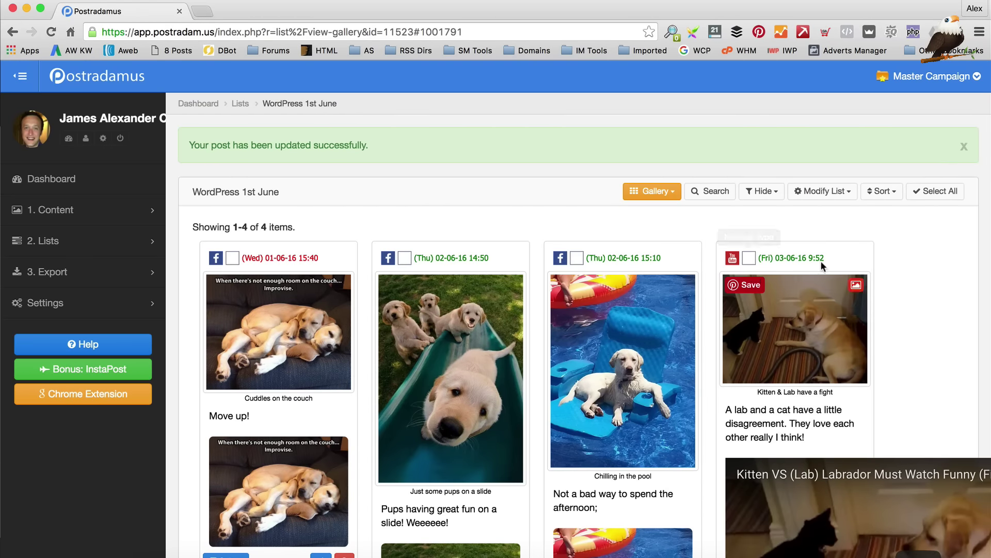
scroll(836, 265, "down", 3)
scroll(837, 265, "up", 3)
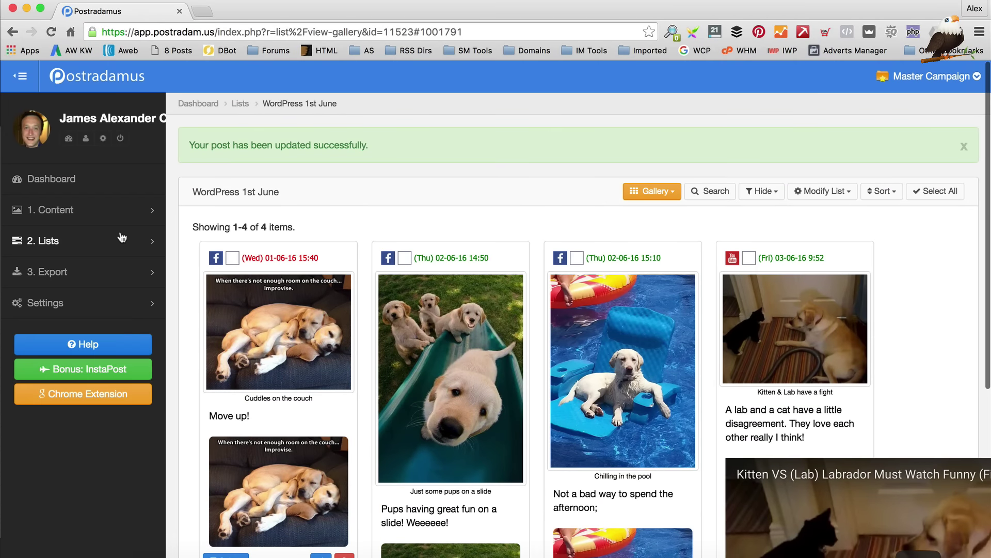
- Export the WordPress 1st June list to the labradorfeed.com blog, scheduling it to WordPress with the category Photos
left_click(120, 243)
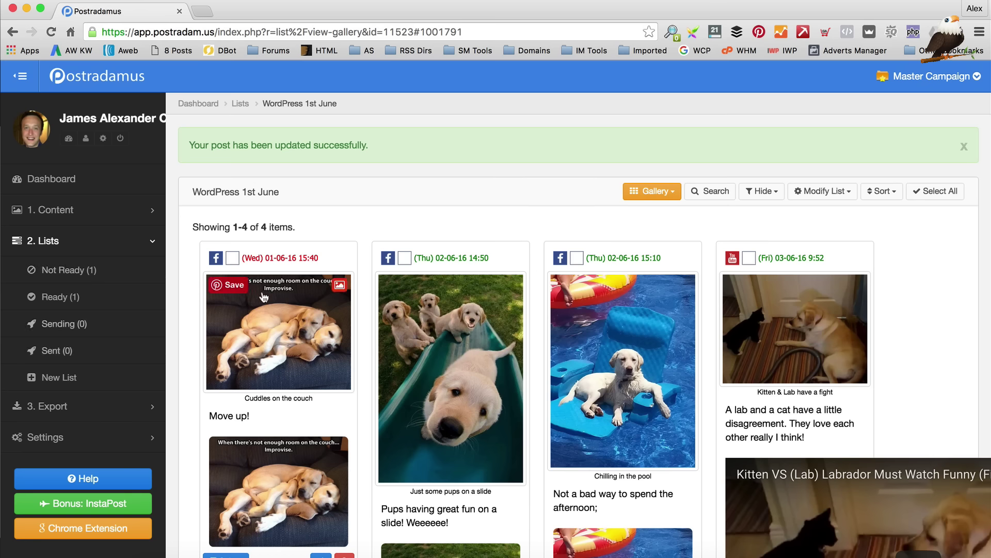
left_click(76, 411)
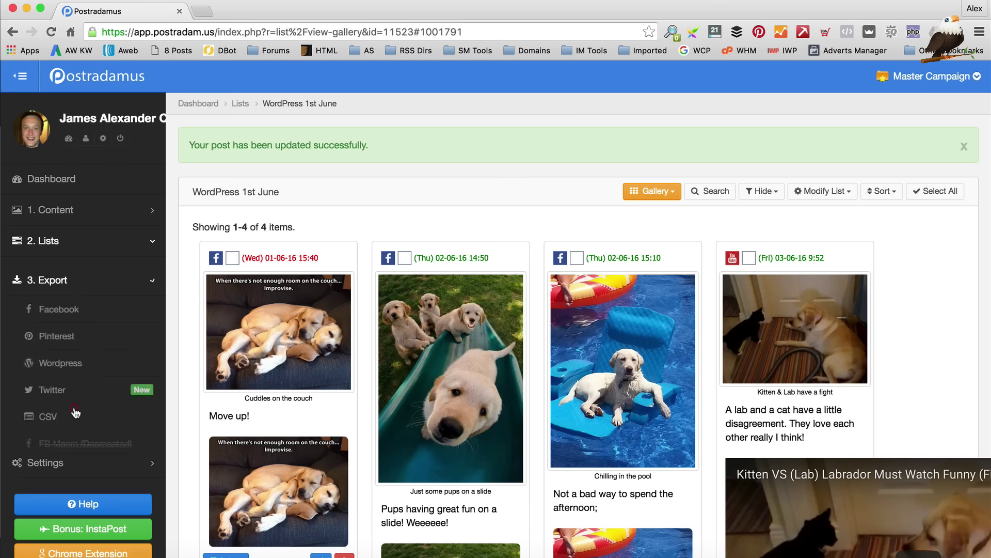
left_click(76, 361)
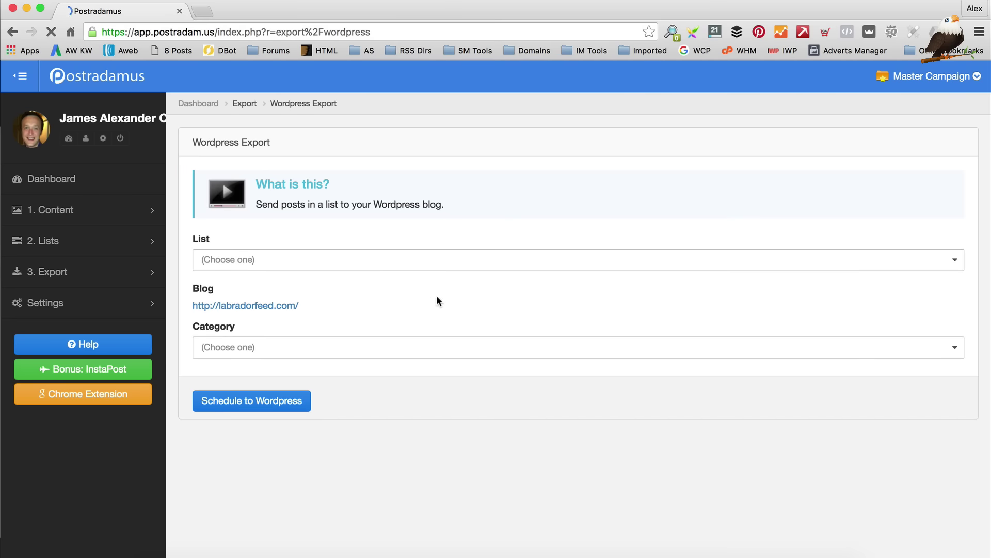
left_click(383, 260)
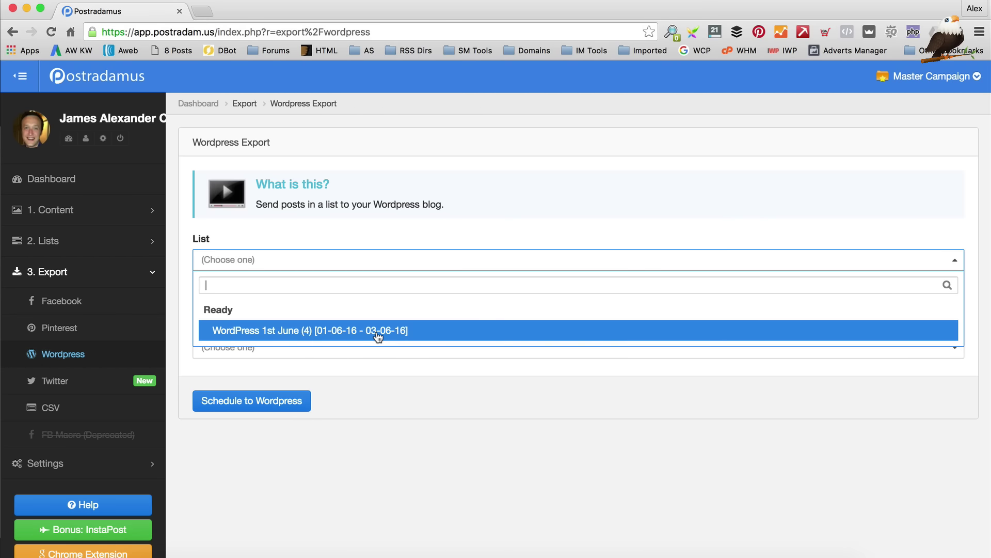
left_click(379, 334)
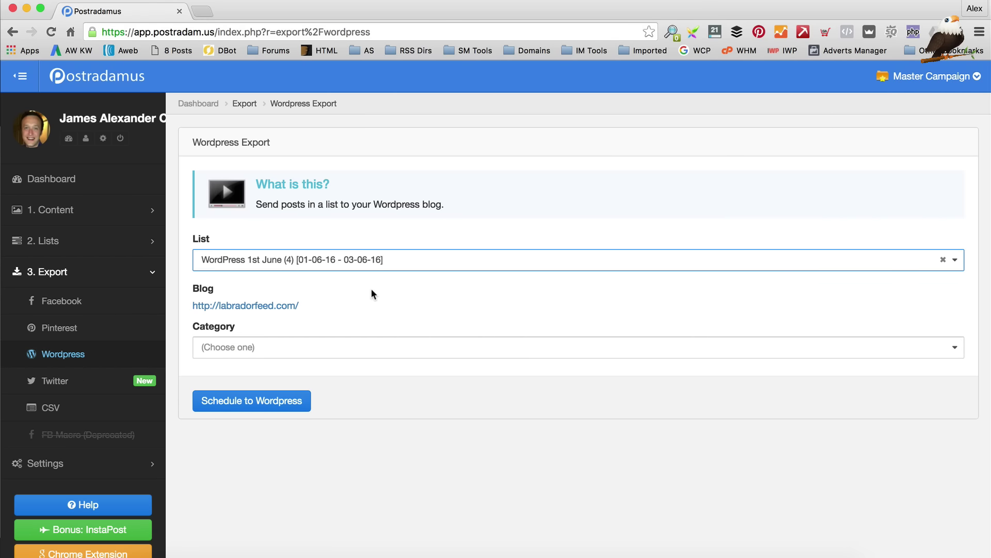
left_click(280, 352)
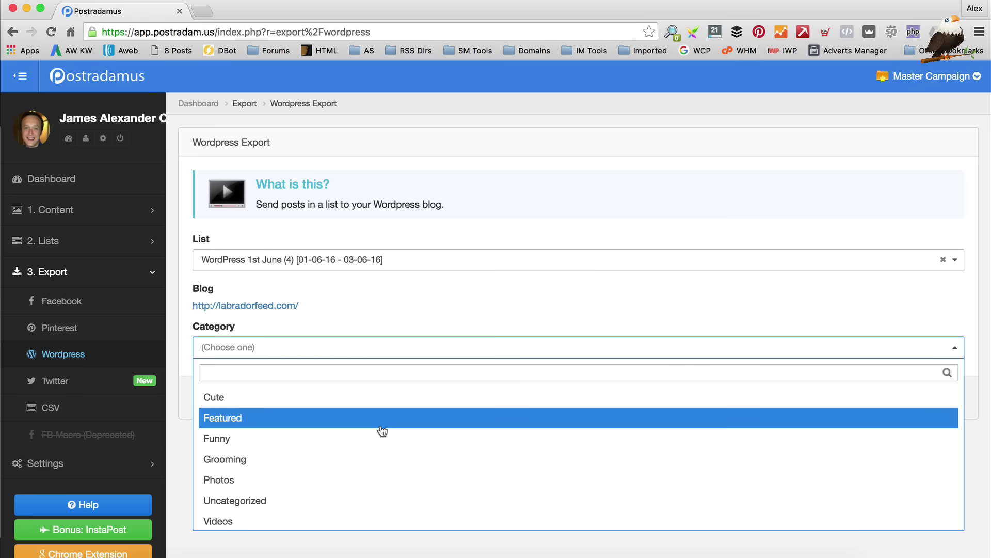
left_click(357, 479)
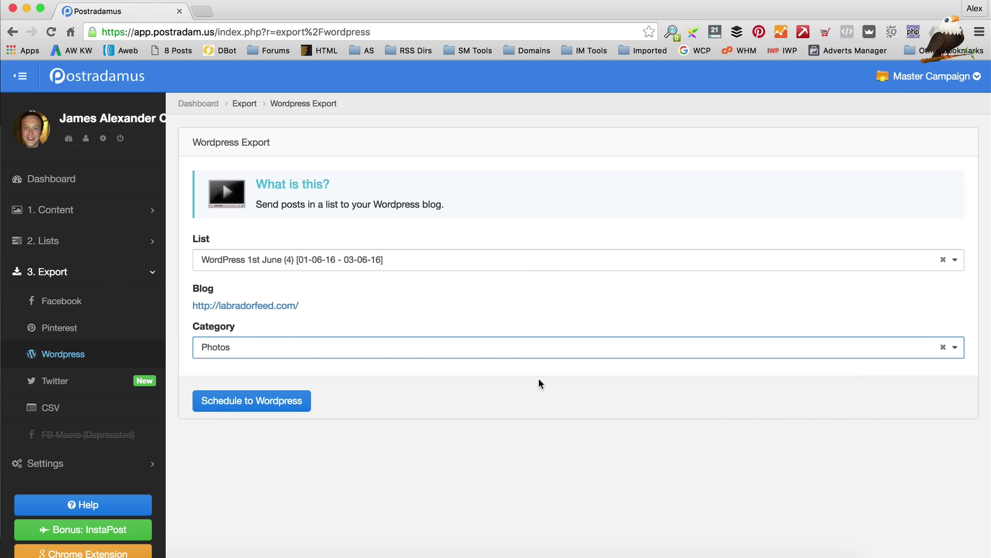
left_click(229, 397)
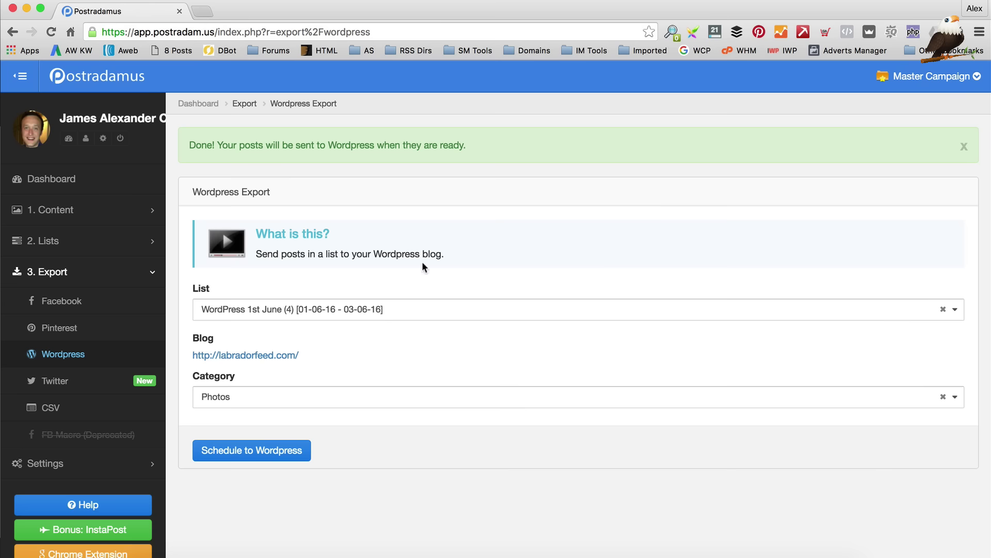
- Open the Facebook Posts 1st June list from the lists that are not ready
left_click(49, 241)
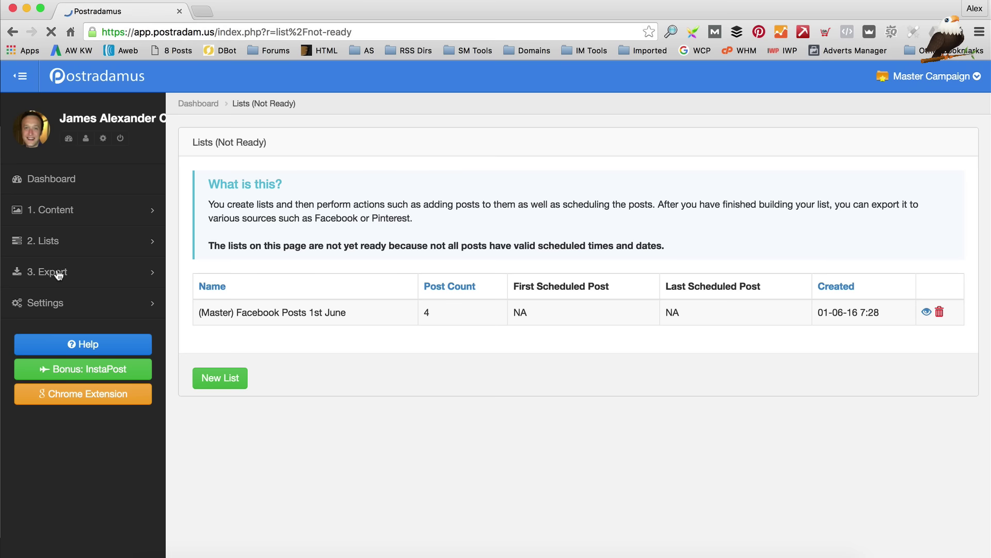
left_click(928, 314)
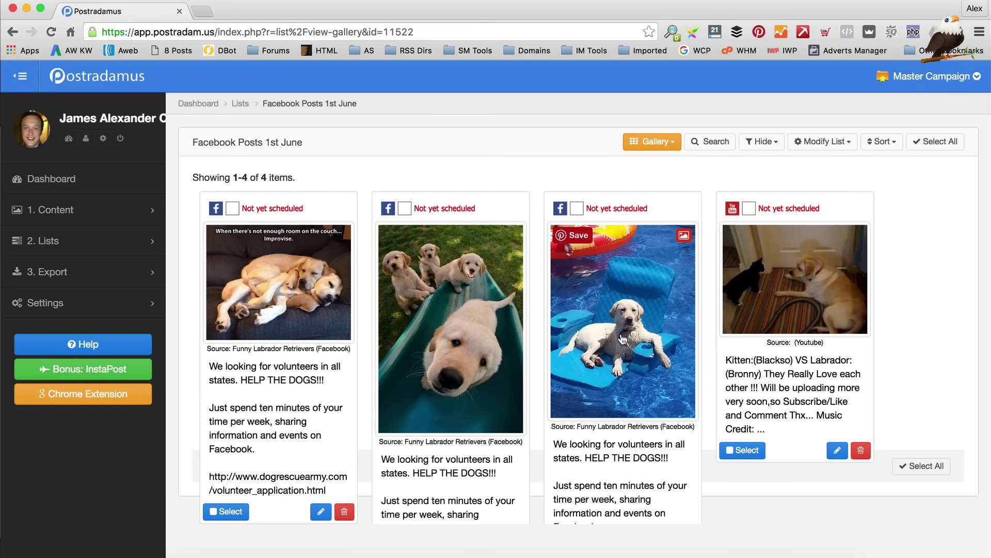
- Schedule all posts in the Facebook Posts 1st June list with the Master Schedule starting Jun 02 2016, unscheduled posts only
left_click(933, 145)
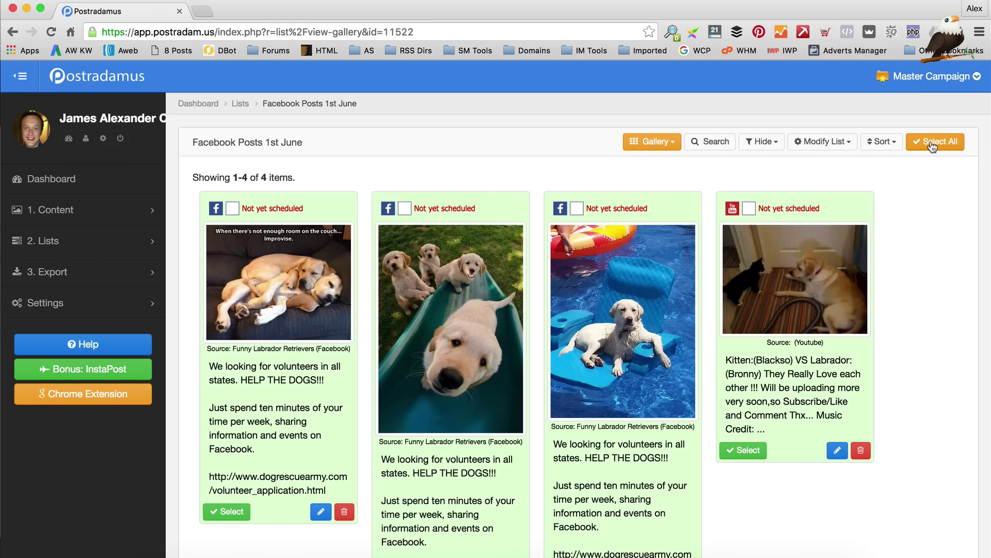
left_click(829, 143)
left_click(815, 272)
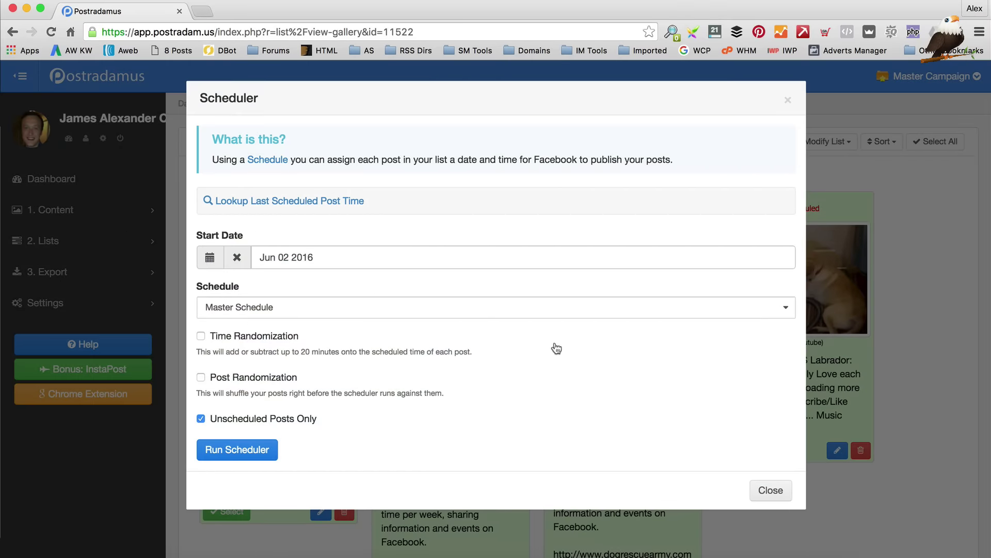
left_click(239, 449)
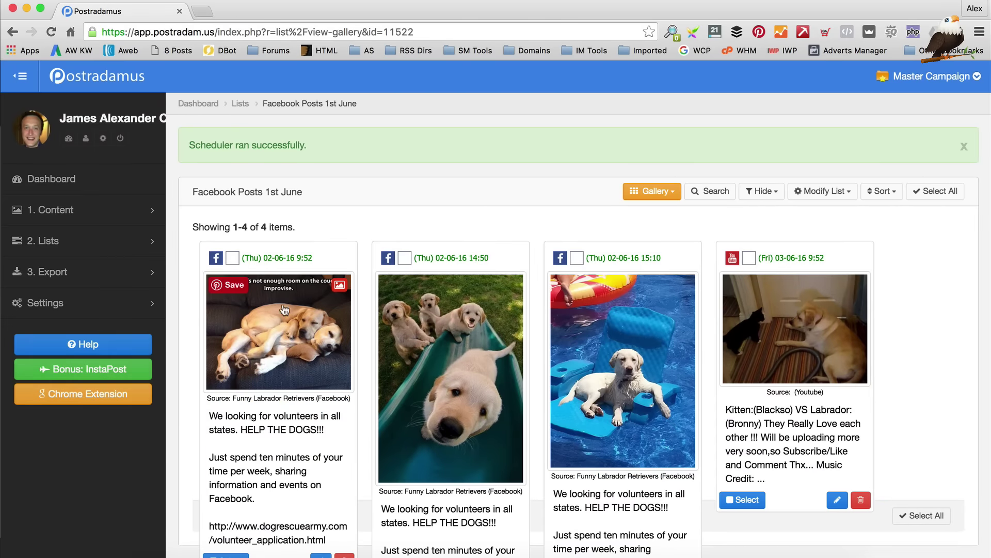
- Edit the post with the labradors sleeping on the couch, replacing its volunteer text with "Move over!!"
scroll(351, 203, "down", 1)
triple_click(307, 488)
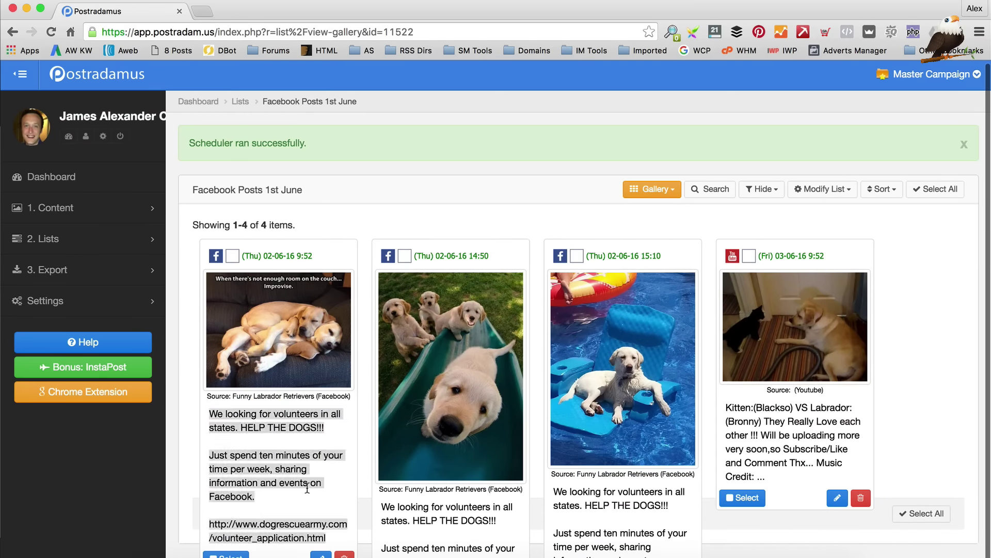
left_click(321, 555)
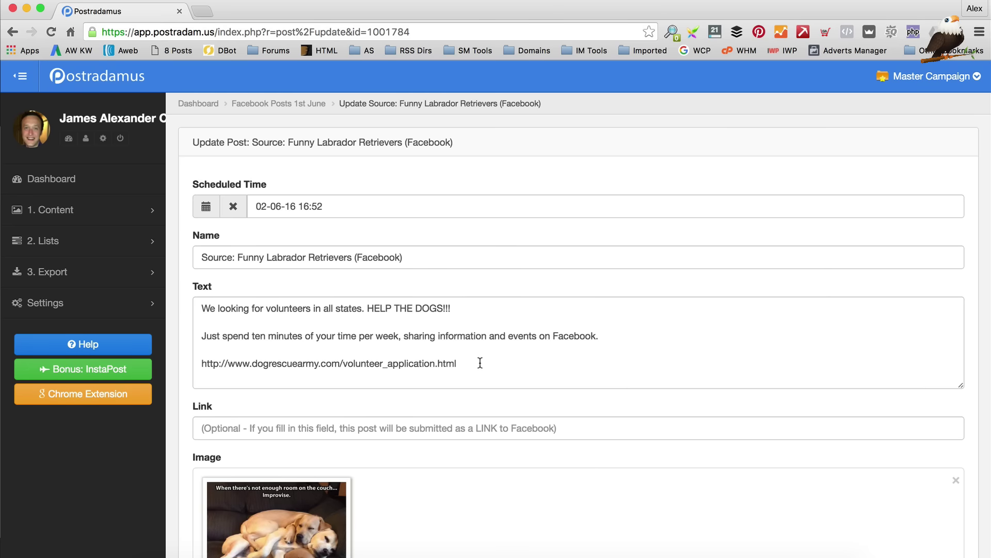
left_click_drag(480, 363, 203, 309)
key("BackSpace")
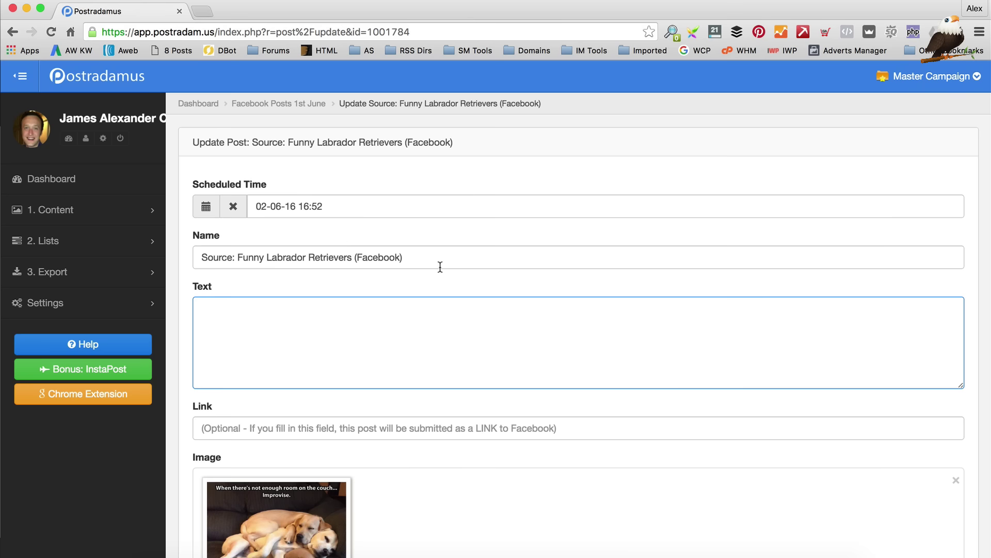
scroll(310, 348, "down", 3)
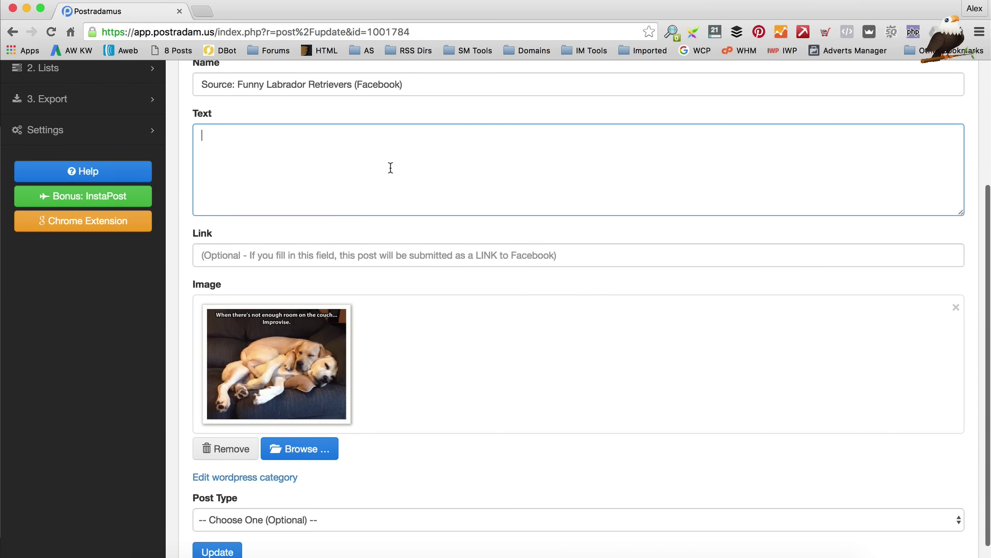
type("Move over!!")
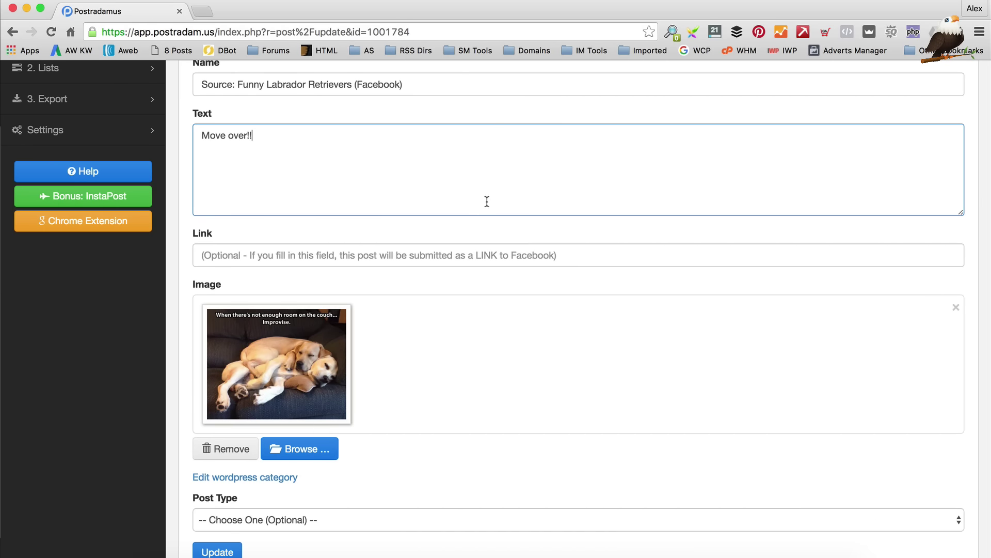
scroll(487, 201, "down", 1)
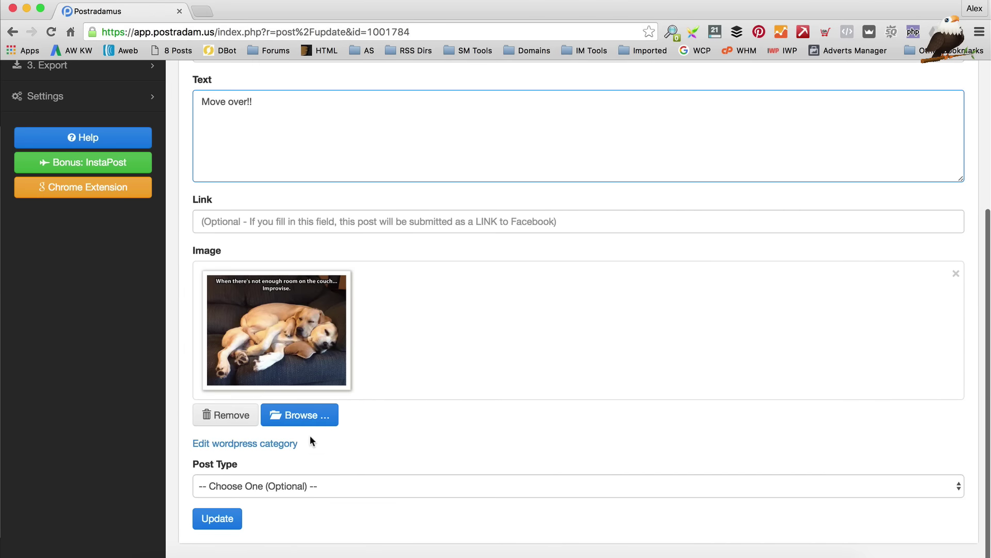